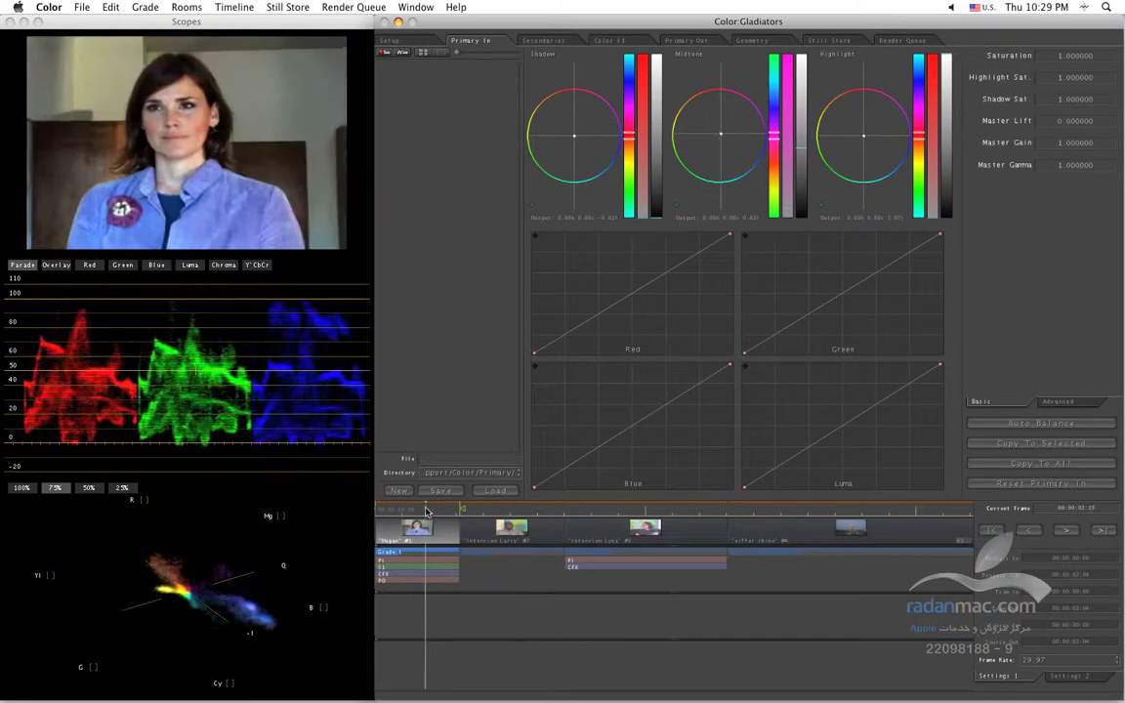
Step: Review the third and first clips at the playhead to compare their grades and correction bars
left_click(600, 511)
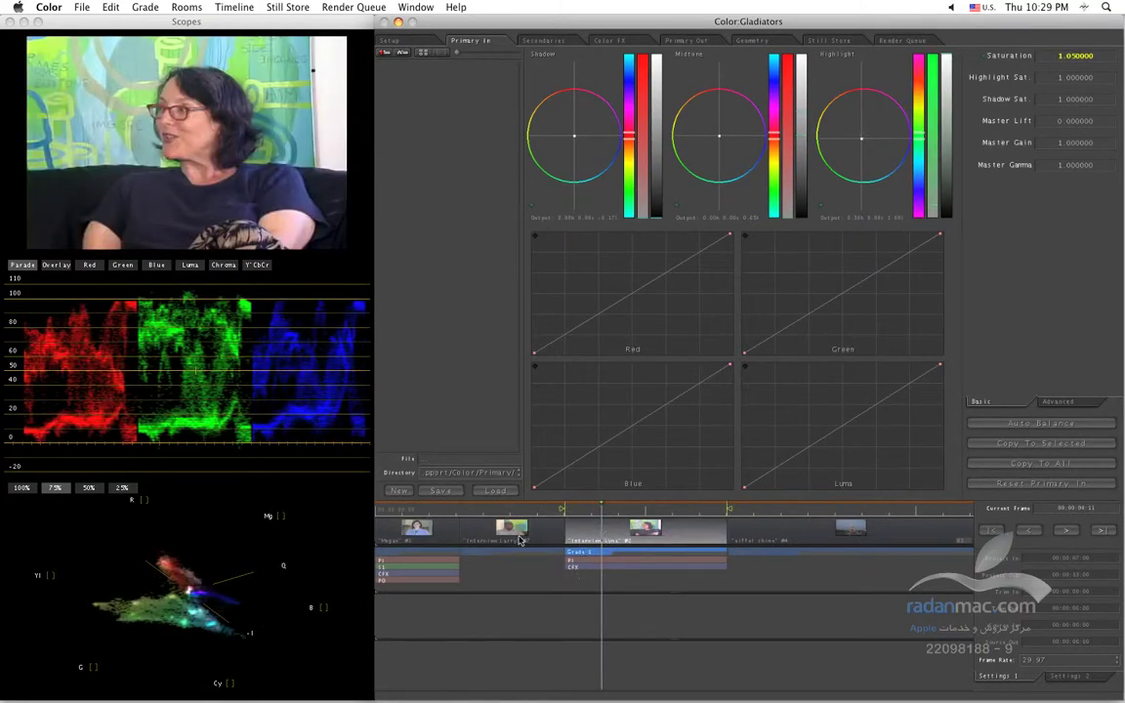
left_click(435, 523)
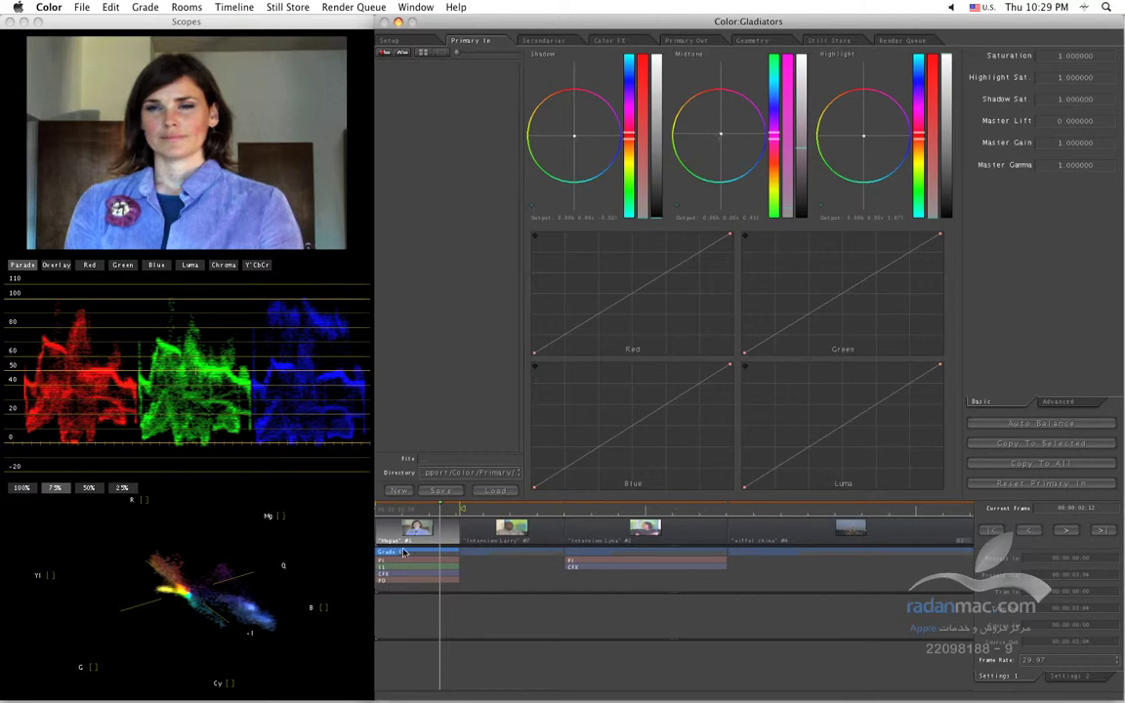
mouse_move(429, 513)
left_mouse_down()
mouse_move(408, 514)
mouse_move(436, 514)
left_mouse_up()
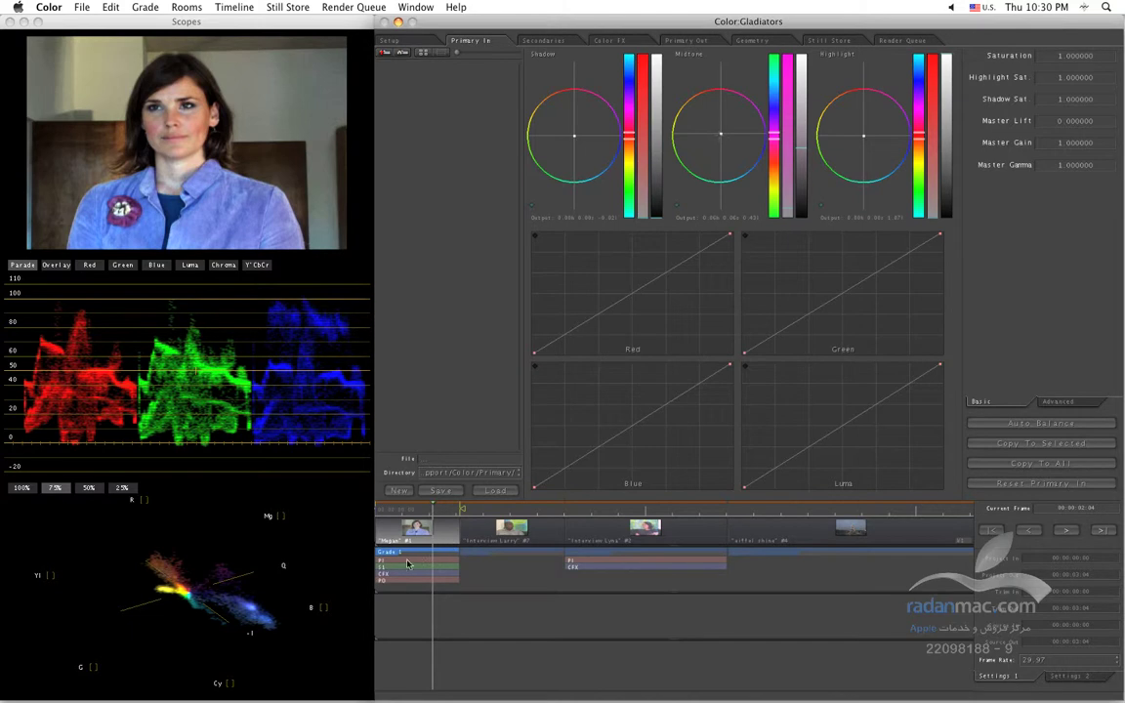
Step: Try copying the third clip's primary correction onto the ungraded second clip, and undo the copy
left_click(553, 513)
mouse_move(553, 513)
left_mouse_down()
mouse_move(593, 509)
mouse_move(556, 513)
mouse_move(550, 526)
left_mouse_up()
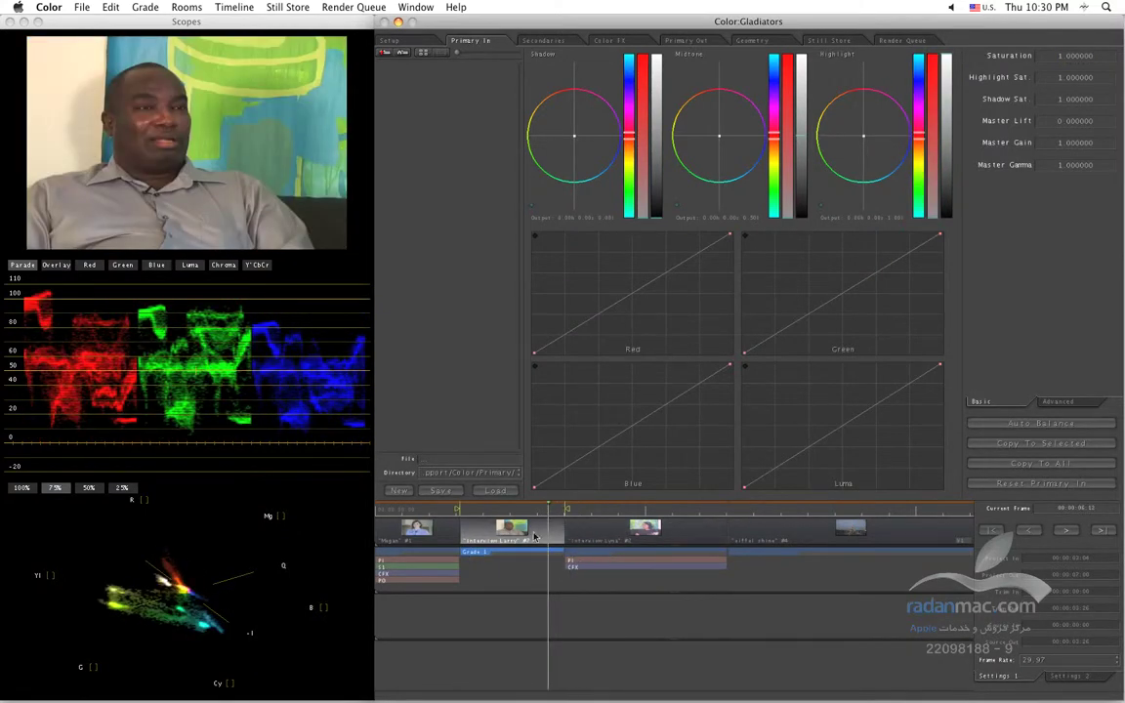
left_click_drag(593, 561, 482, 557)
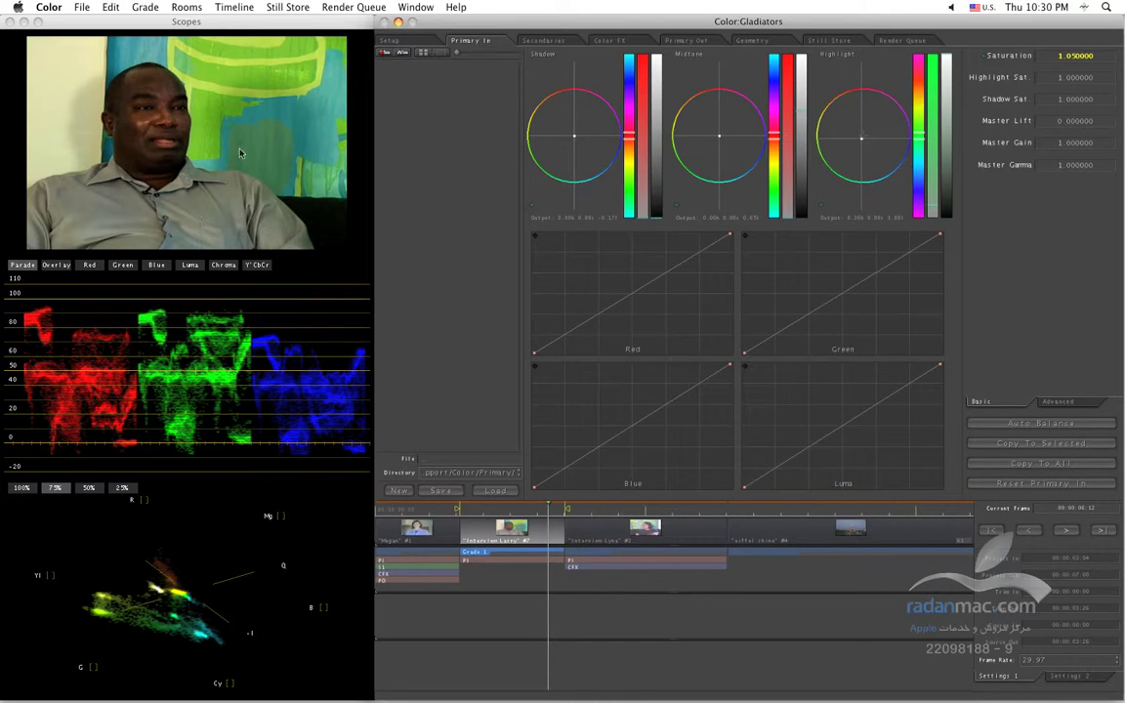
key("super+z")
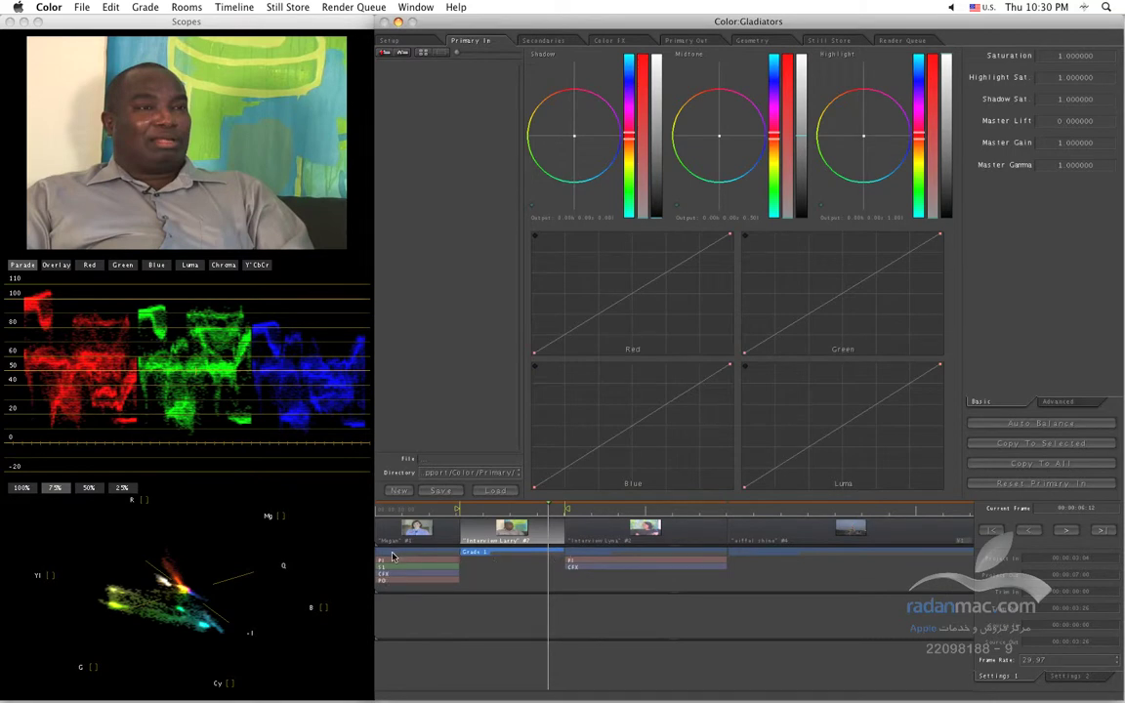
Step: Try copying the first clip's whole grade and its individual corrections onto the second clip, undoing the copies
left_click_drag(389, 556, 478, 554)
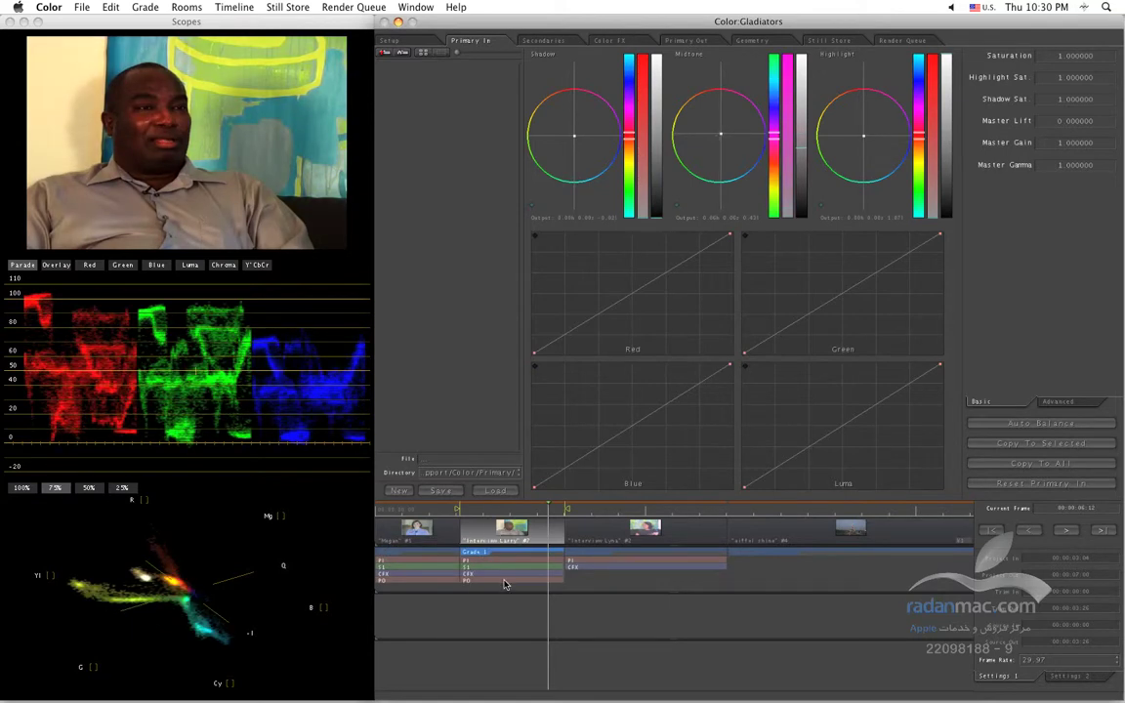
key("super+z")
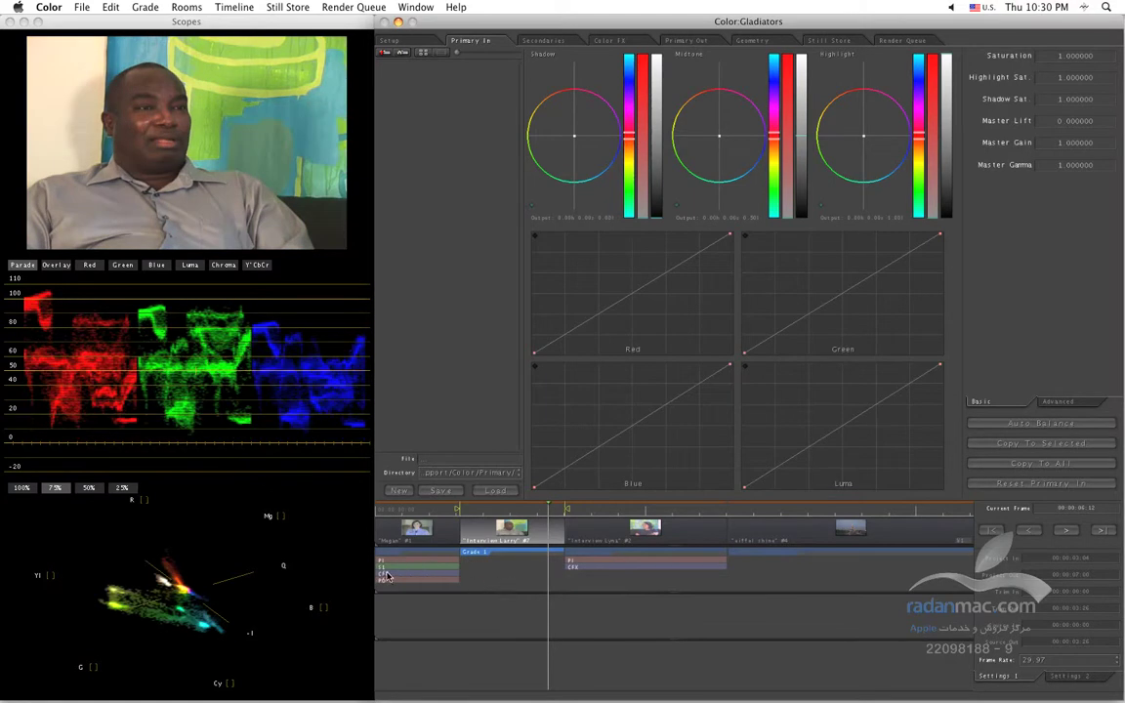
left_click_drag(397, 577, 495, 555)
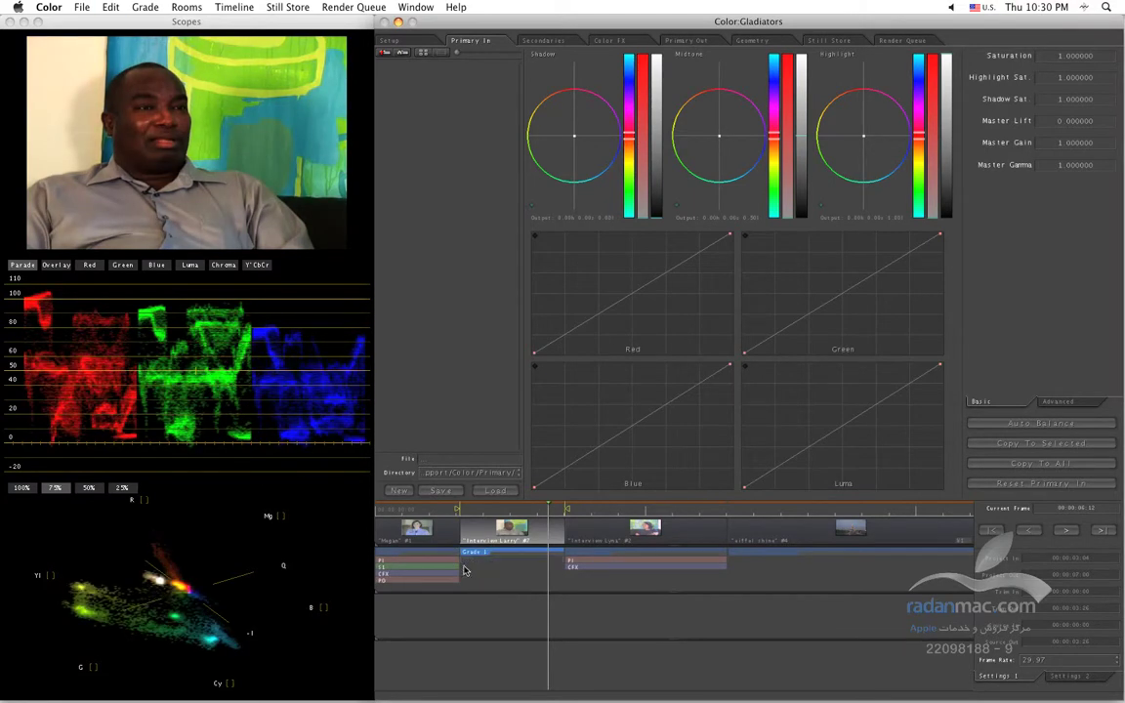
left_click_drag(440, 581, 502, 556)
key("super+z")
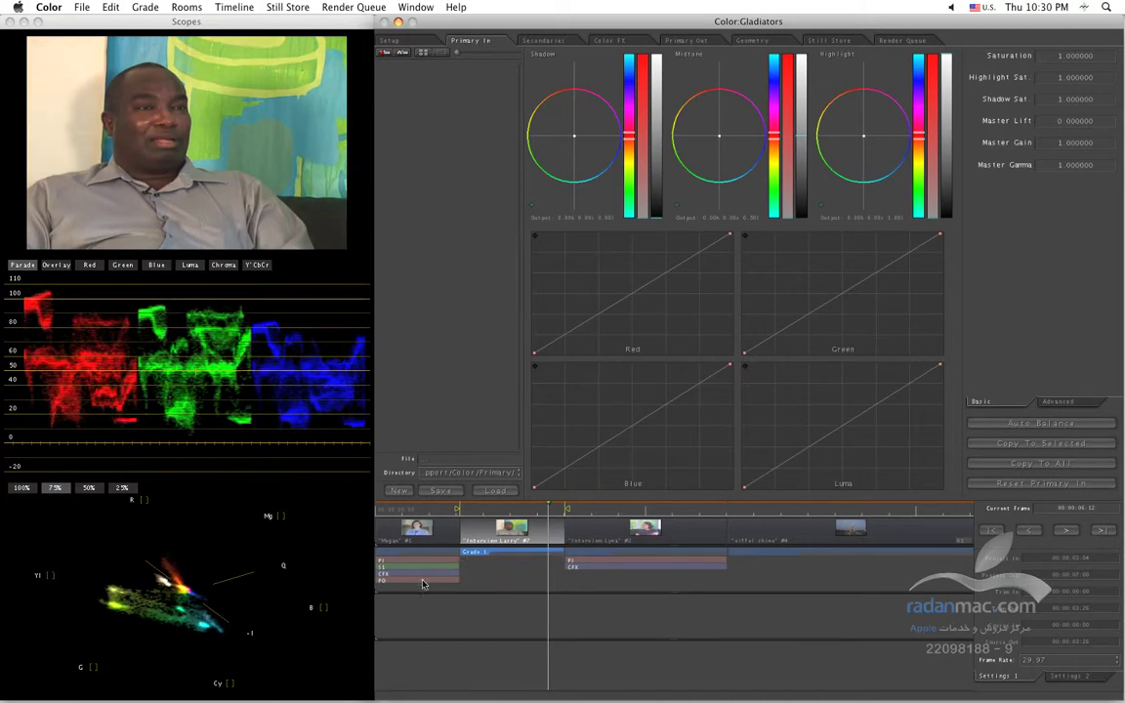
left_click_drag(396, 567, 483, 555)
left_click_drag(512, 507, 493, 508)
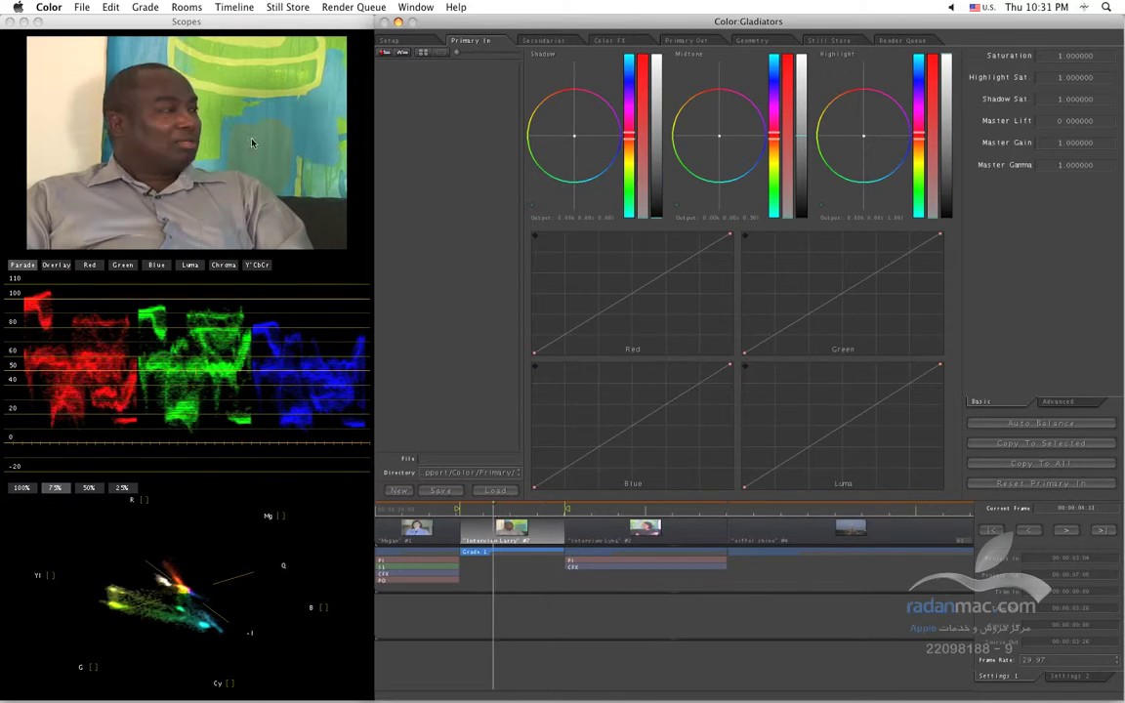
Step: Add Grade 2 to the first clip and compare it with Grade 1, leaving Grade 2 active
left_click_drag(435, 510, 405, 514)
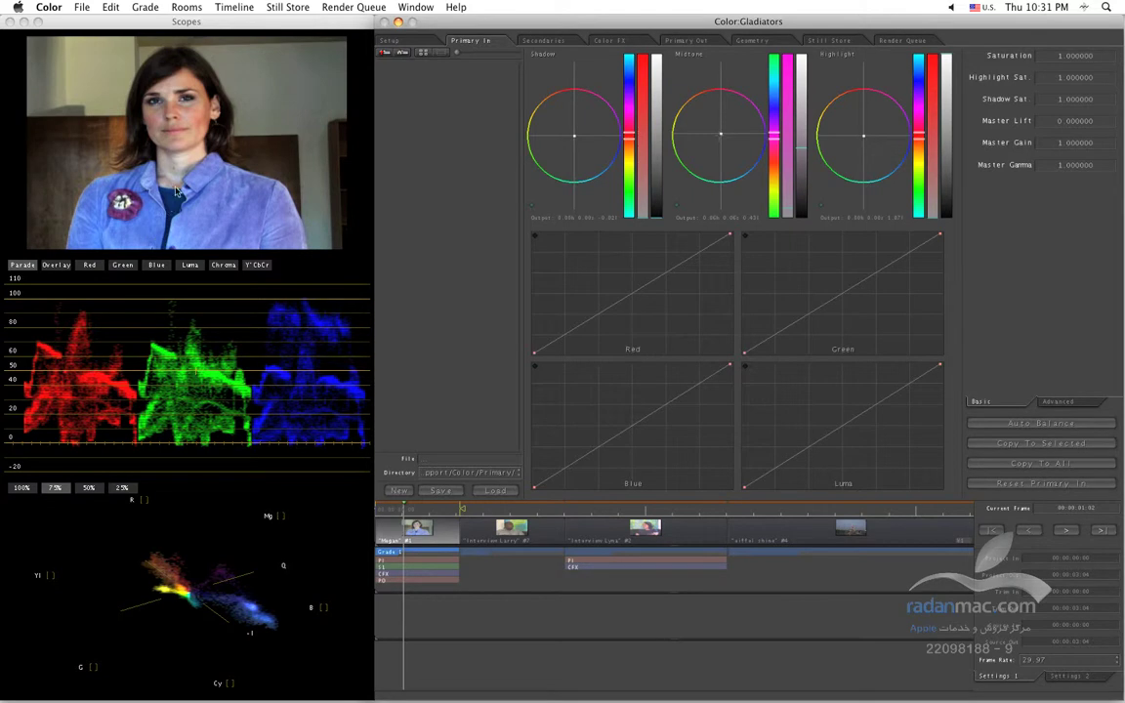
left_click(143, 7)
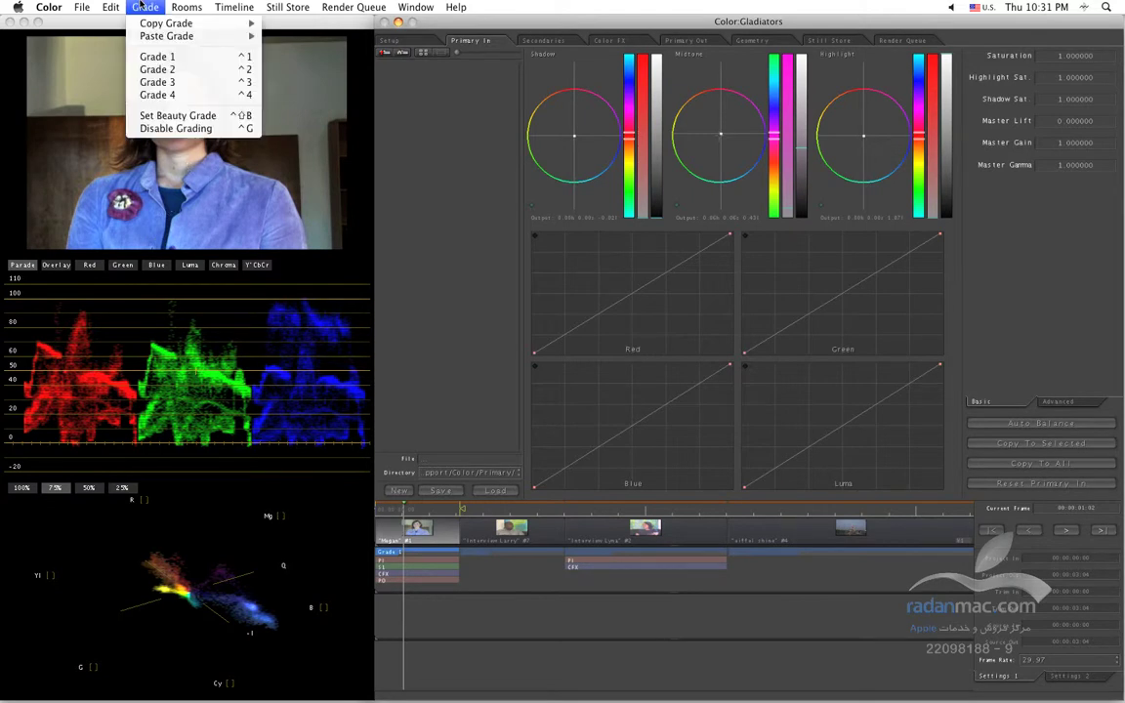
left_click(185, 75)
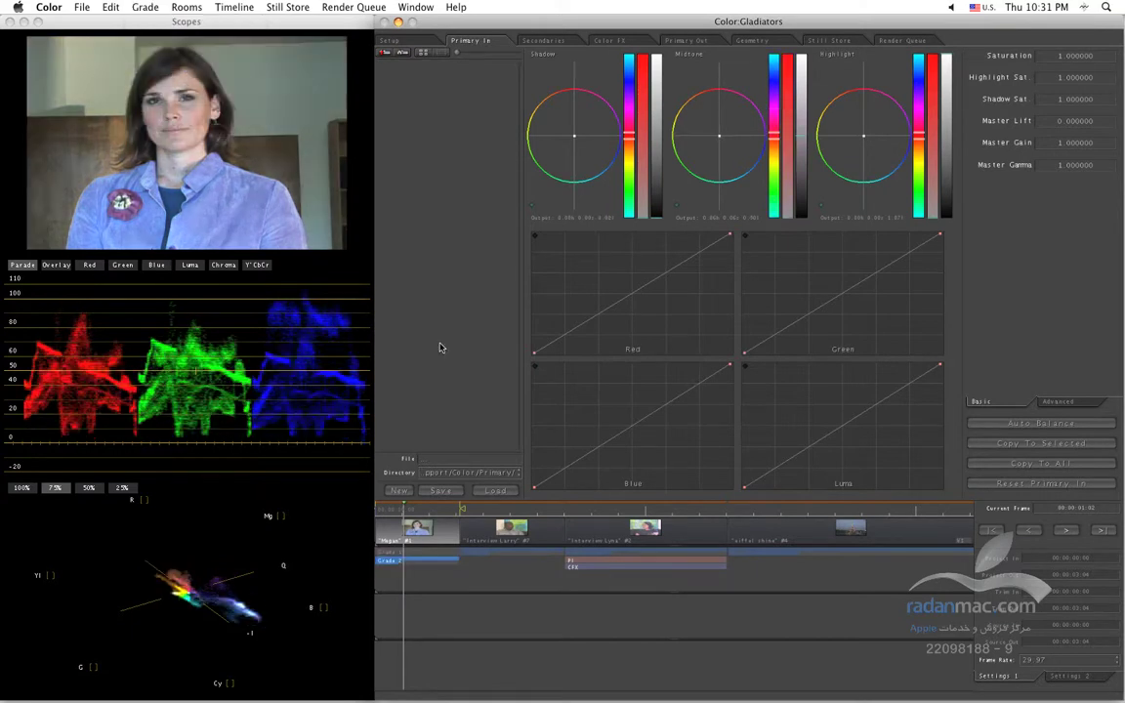
left_click(408, 552)
left_click(409, 563)
left_click(145, 7)
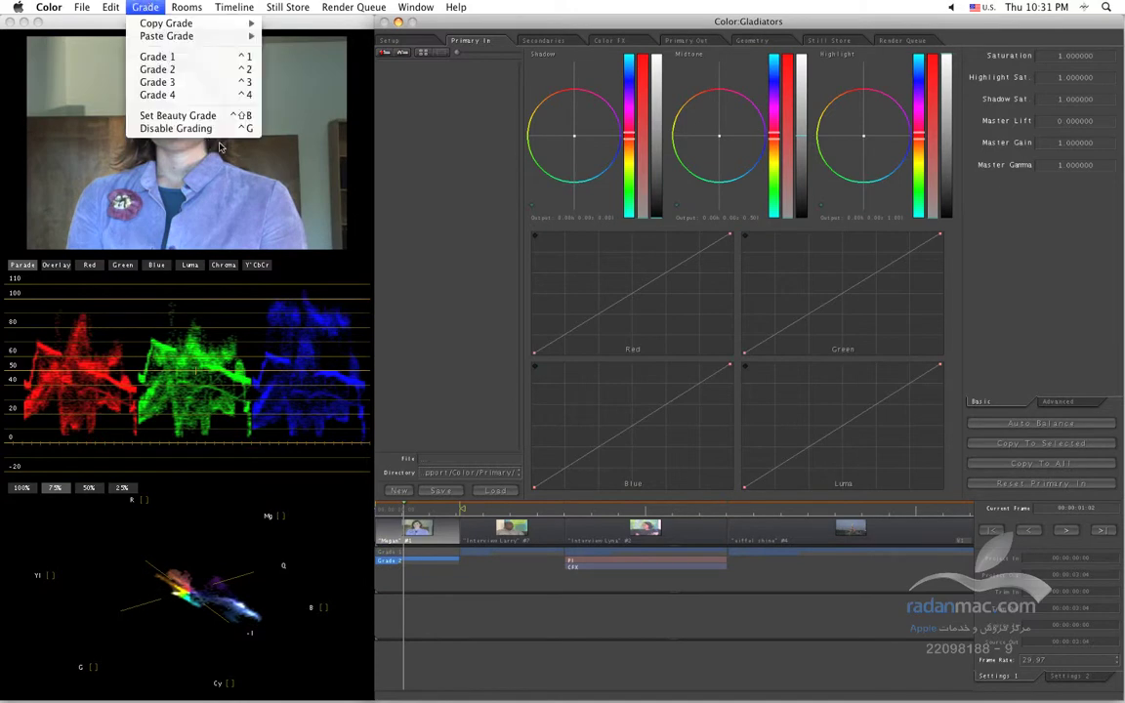
left_click(495, 23)
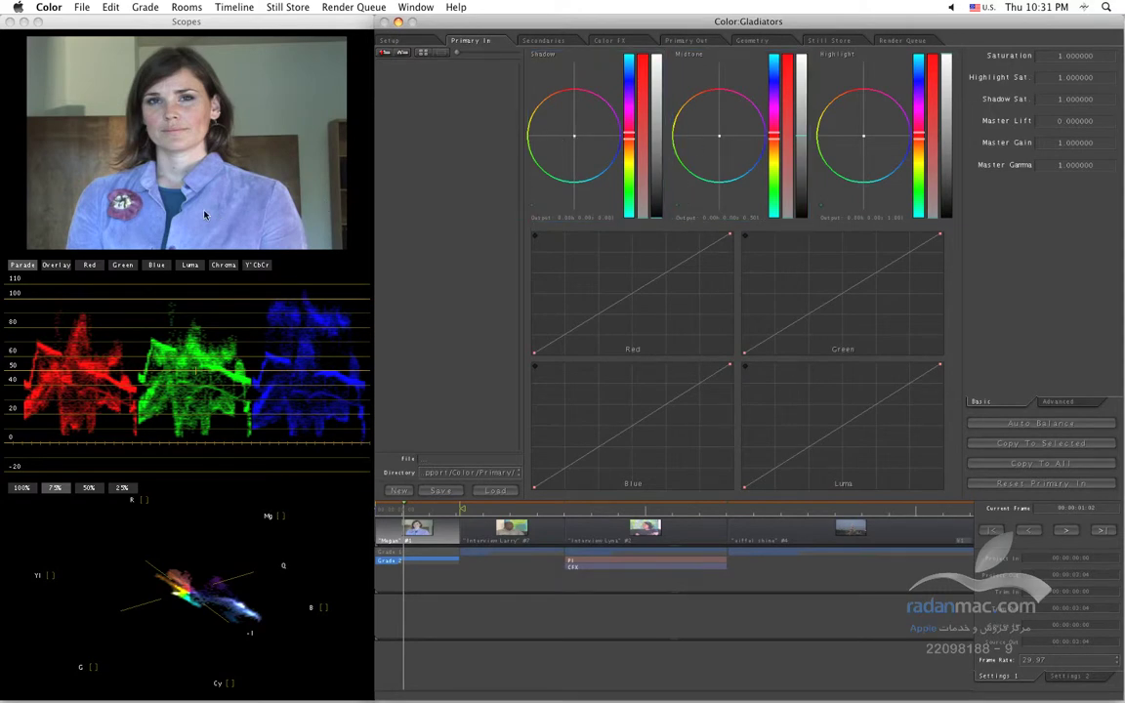
Step: Set the saturation of the first clip's Grade 2 to 0.7 and darken its shadows and midtones
left_click(1078, 58)
key("BackSpace")
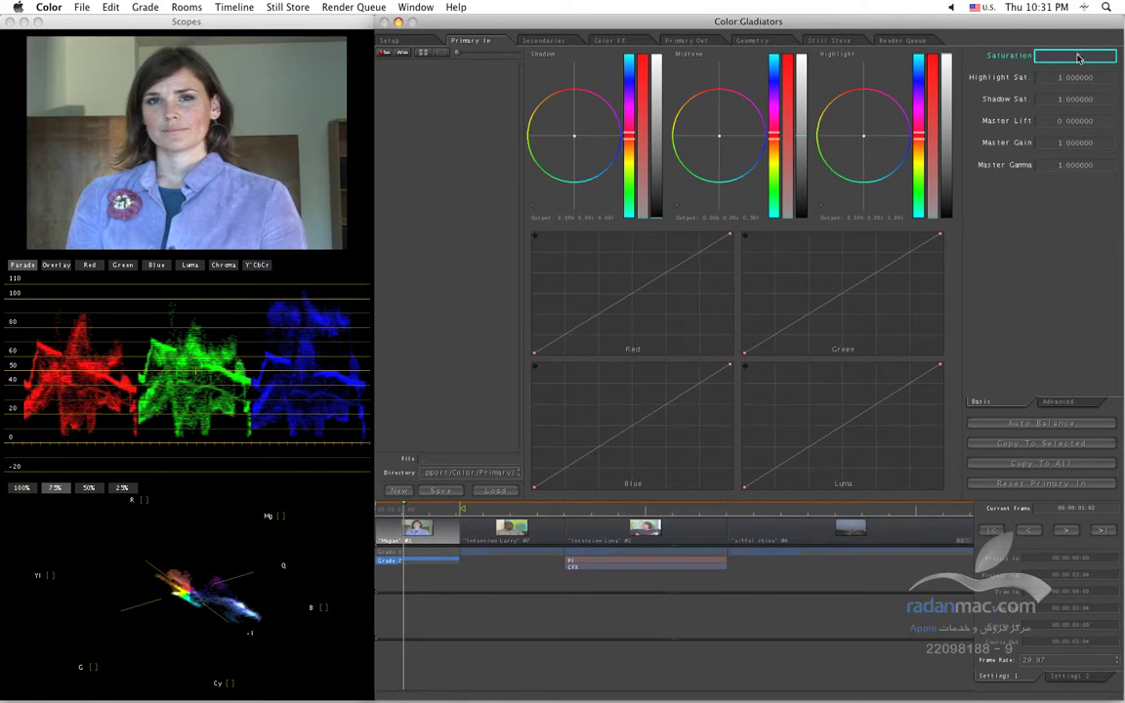
type("0.7")
key("Return")
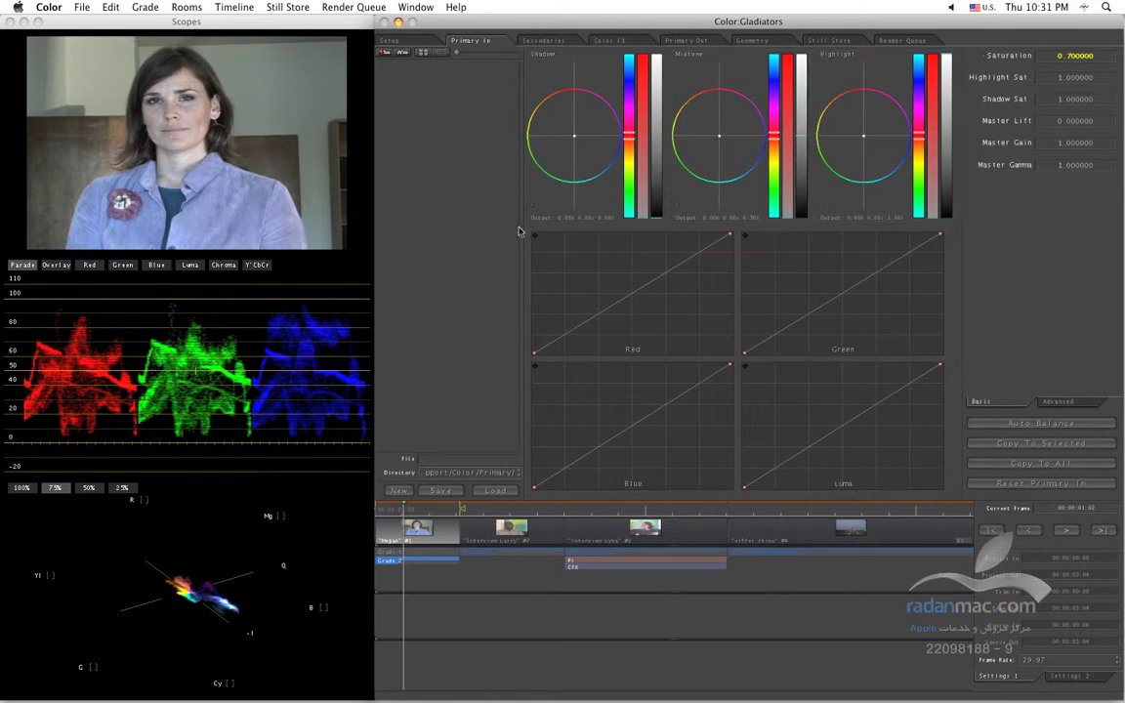
left_click_drag(658, 124, 657, 152)
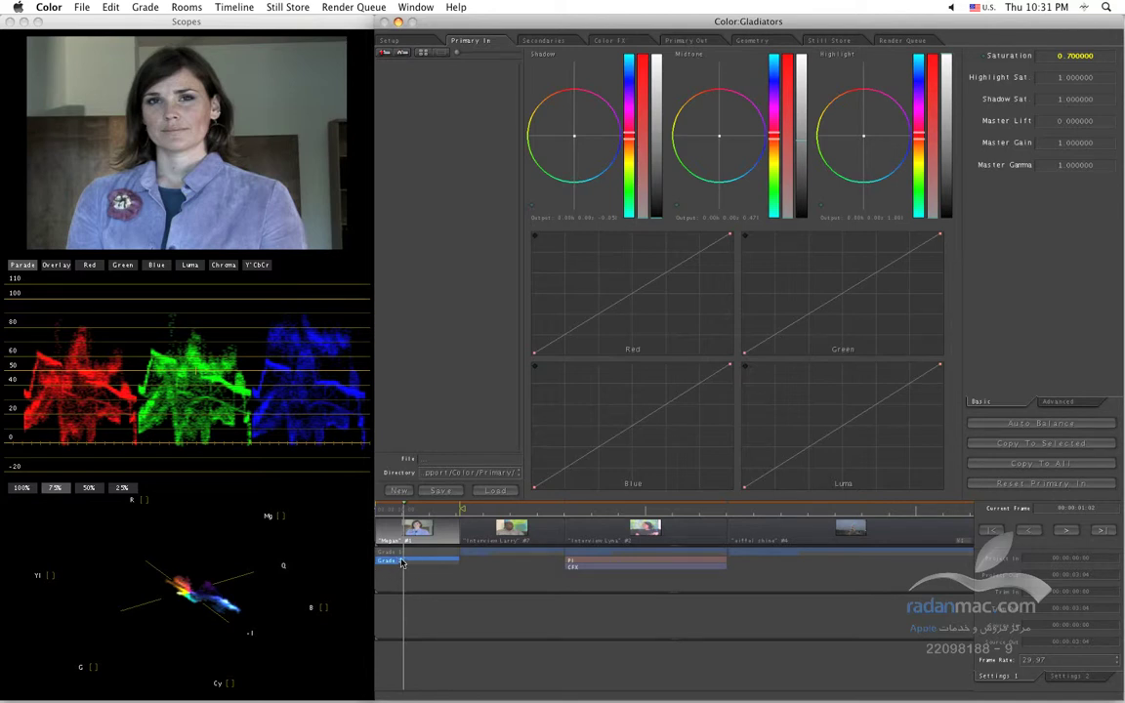
left_click(508, 512)
left_click(439, 509)
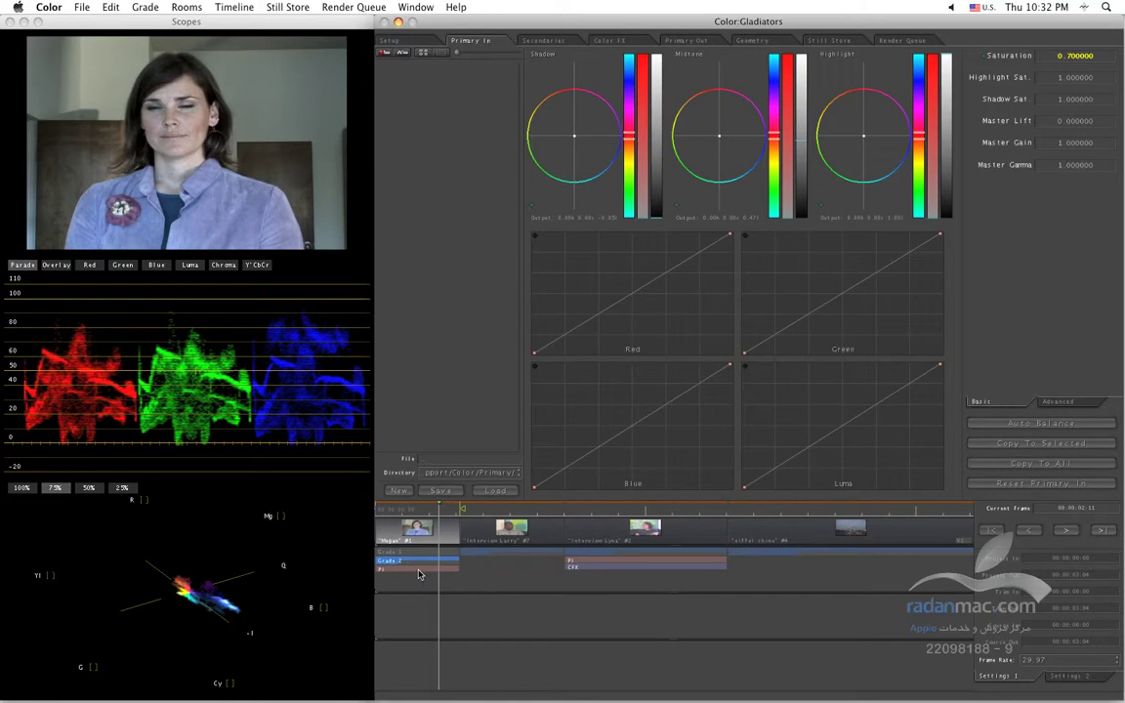
left_click_drag(437, 507, 421, 509)
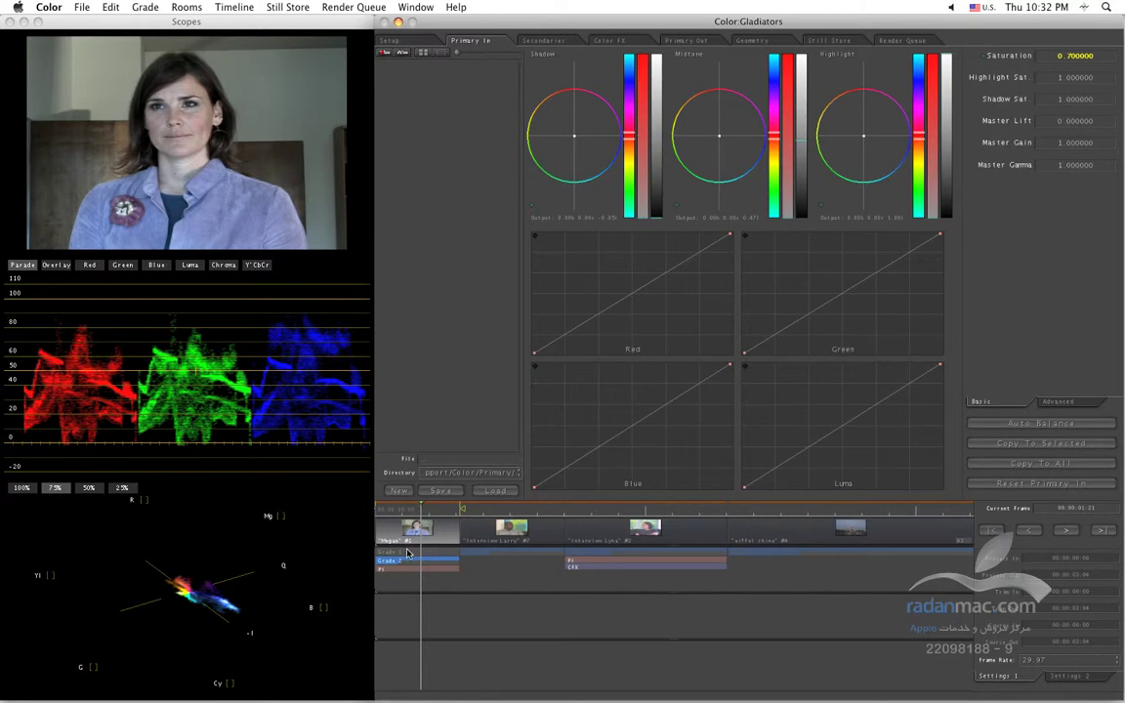
Step: Compare the first clip's two grades, and in Grade 2 darken the midtones and tint them slightly toward blue
left_click(408, 554)
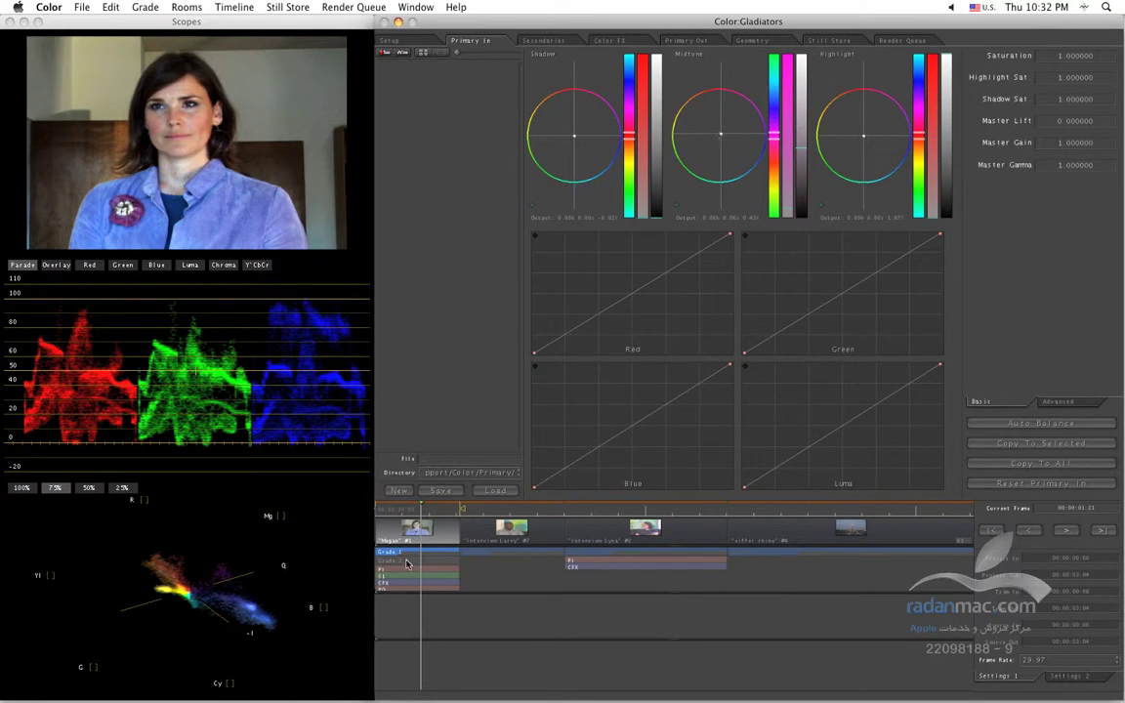
left_click(409, 565)
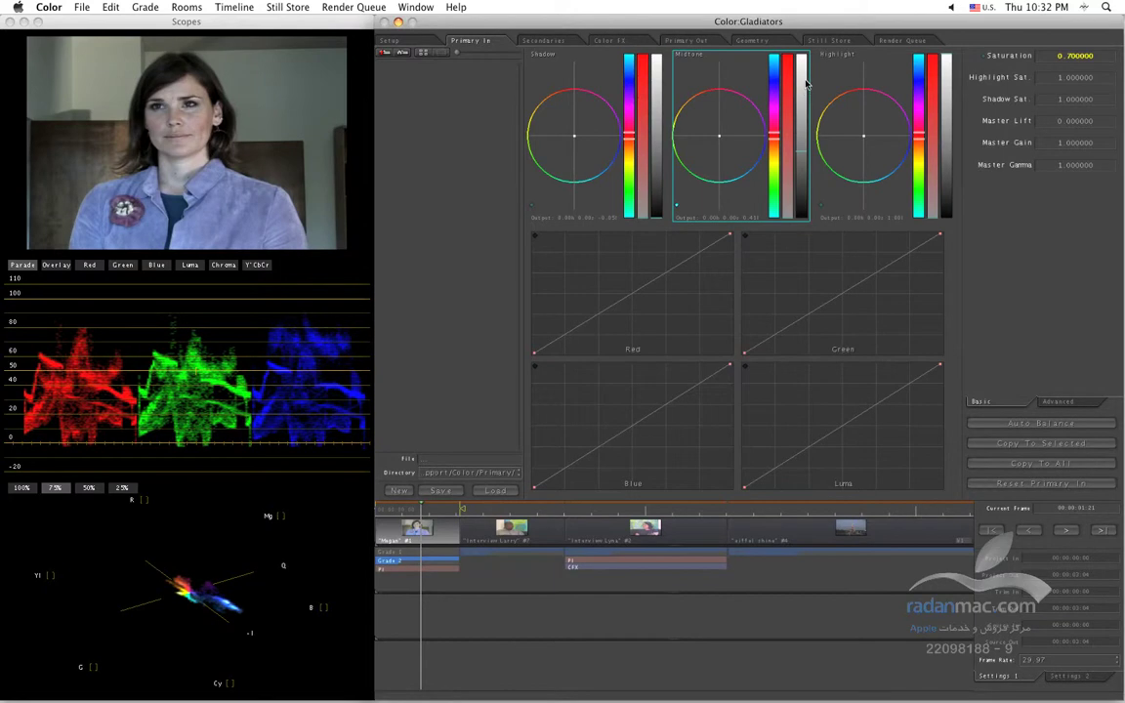
left_click_drag(719, 137, 721, 137)
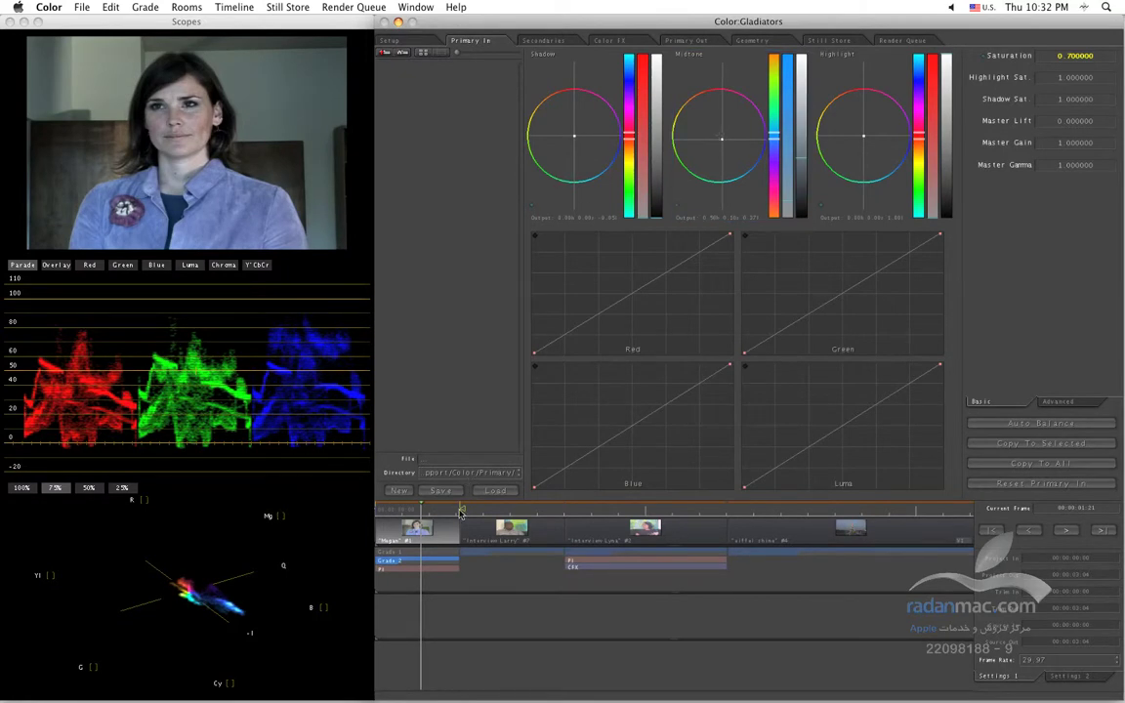
Step: Switch the first clip to Grade 1 and mark it as the beauty grade
left_click(430, 553)
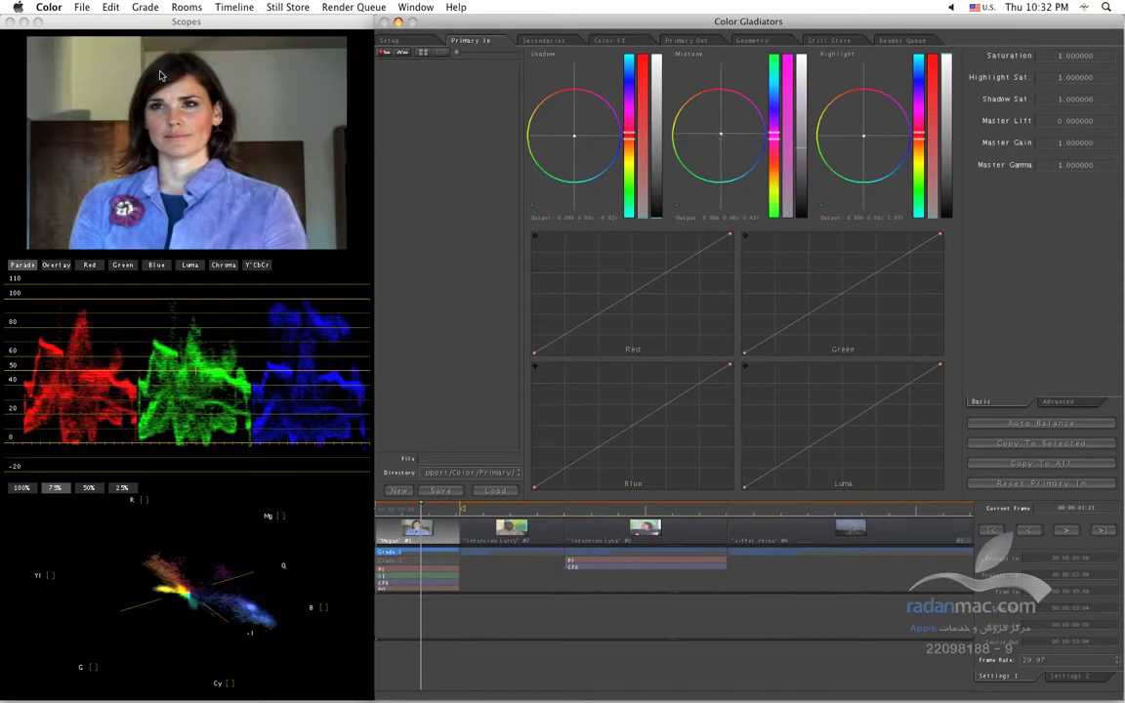
left_click(144, 6)
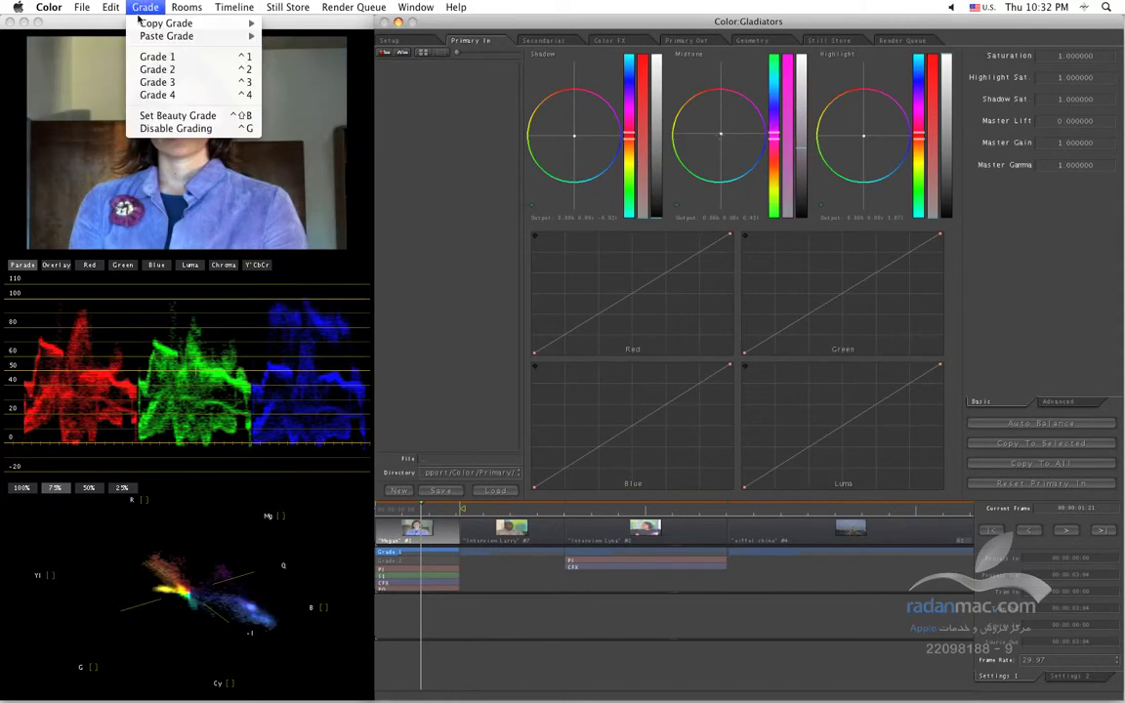
left_click(220, 118)
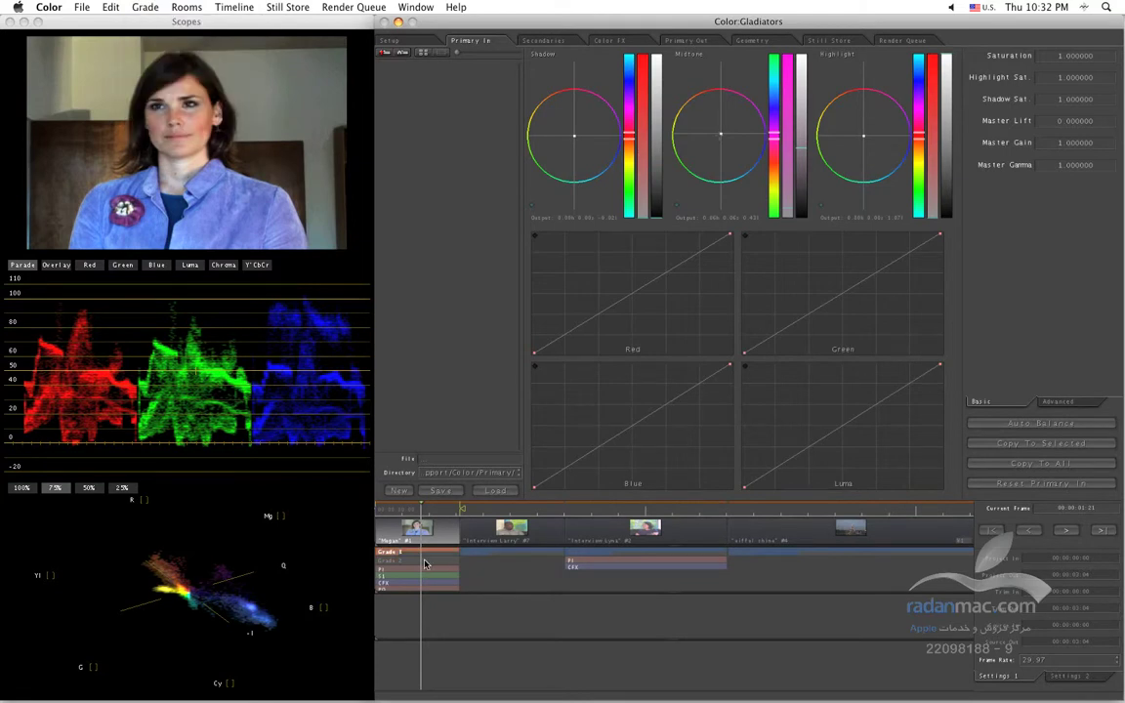
Step: Alternate between Grade 2 and the beauty grade on the first clip to compare their looks, ending on Grade 1
left_click(415, 559)
left_click(412, 553)
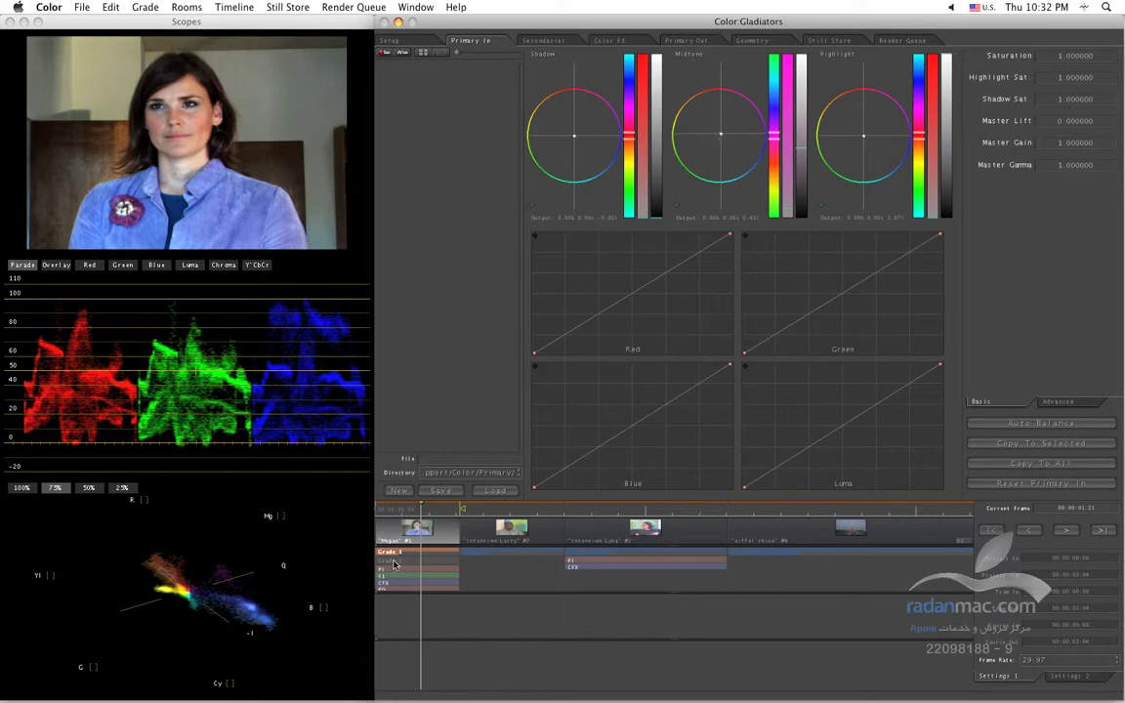
left_click(445, 562)
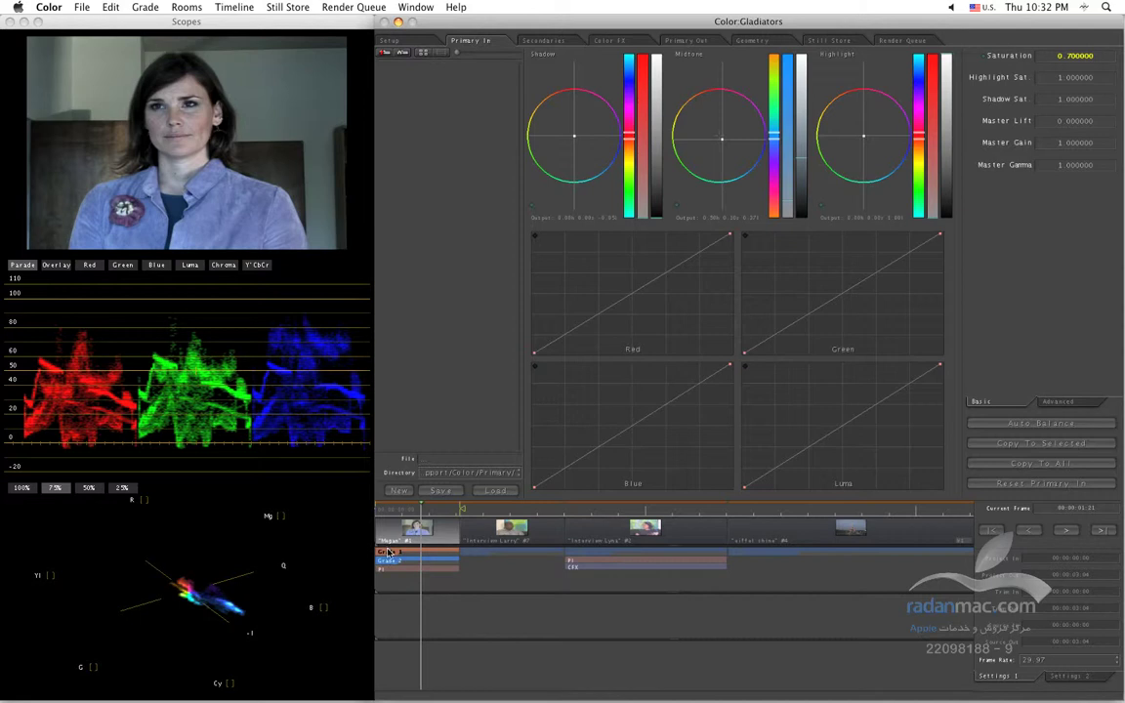
left_click(388, 553)
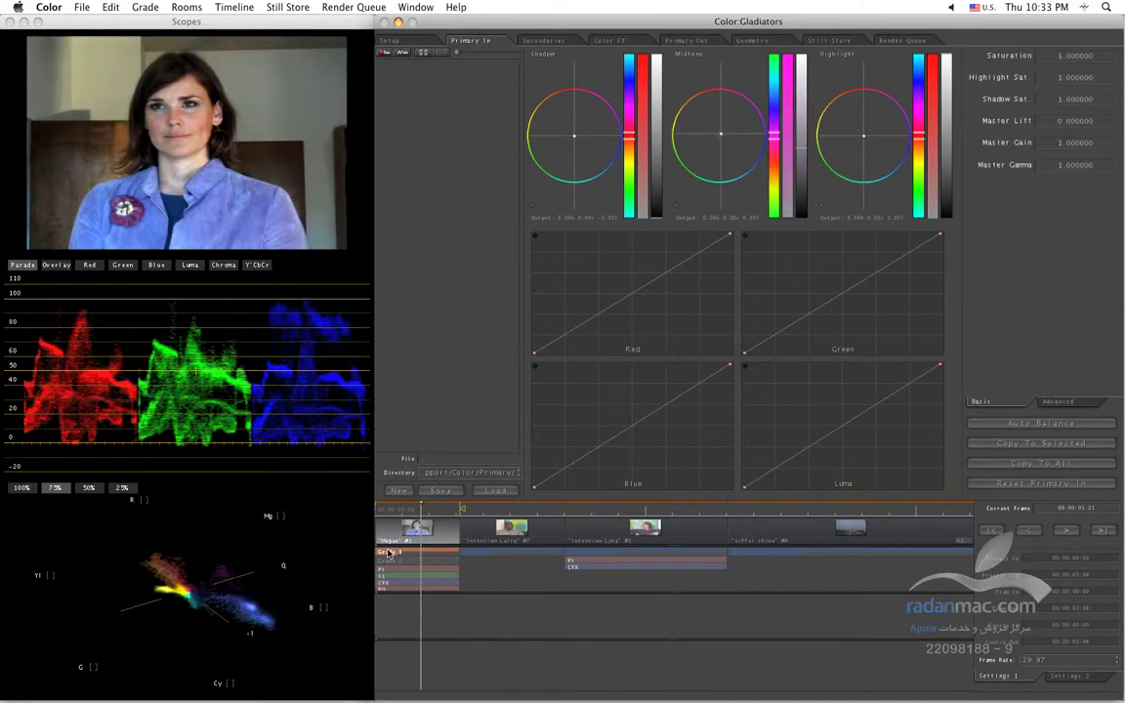
left_click(388, 562)
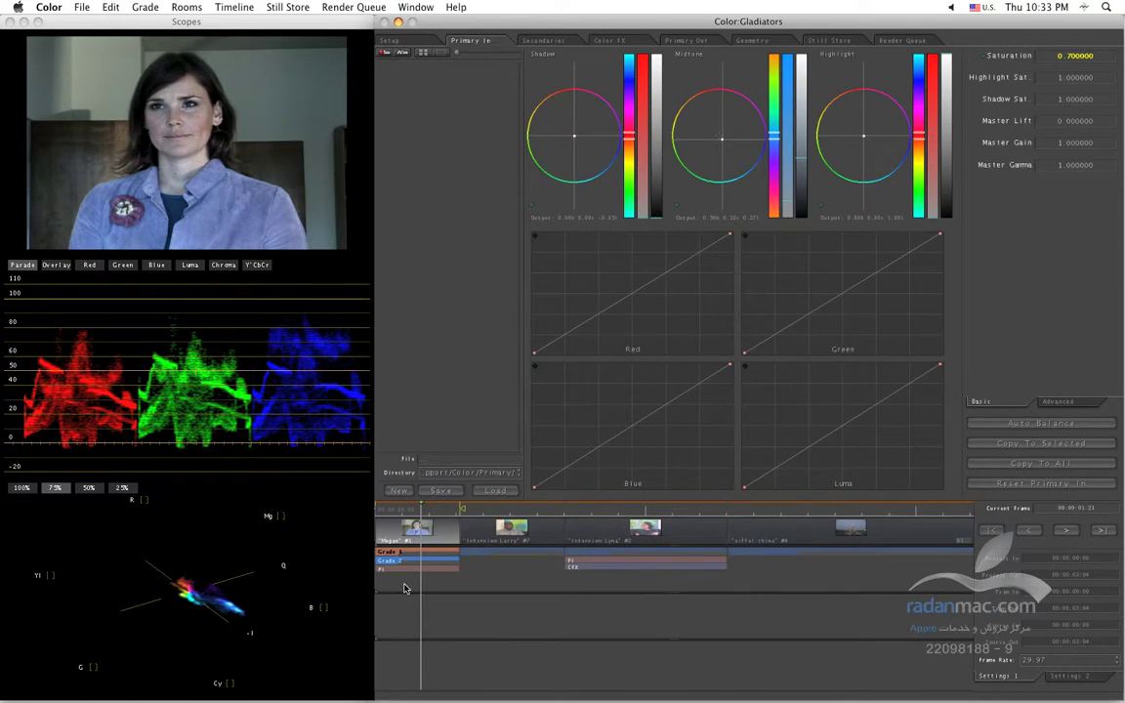
left_click(398, 554)
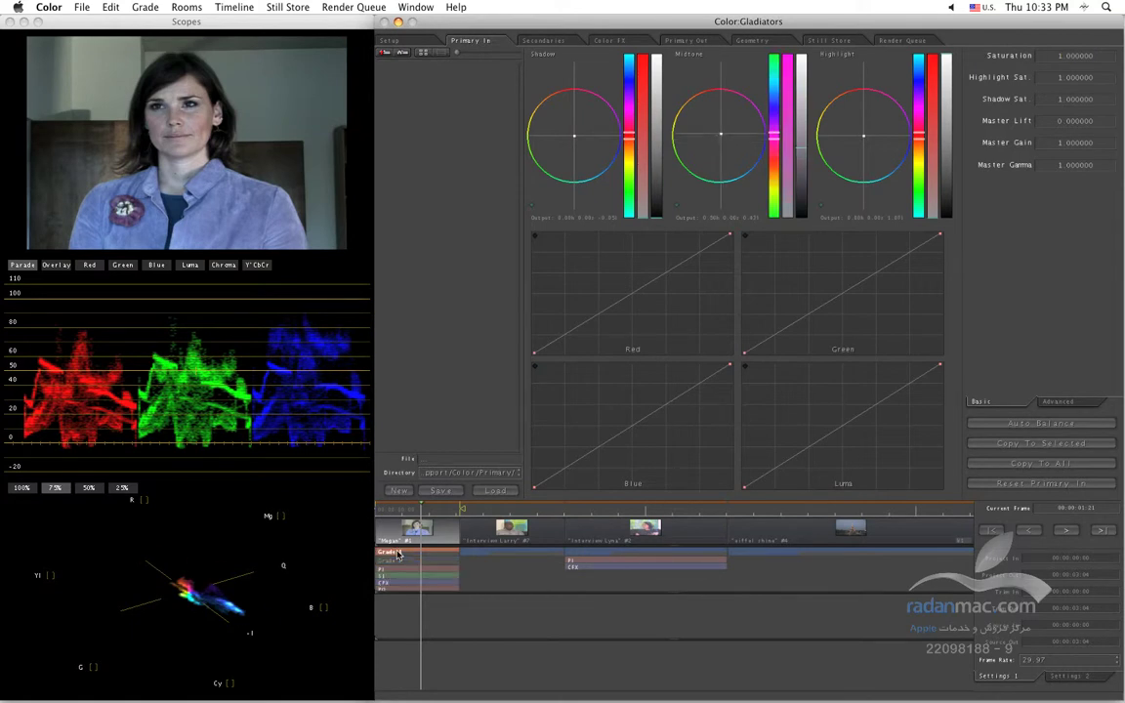
Step: Enlarge the grades track in the timeline so that all correction bars of the first clip fit
left_click_drag(678, 594, 674, 603)
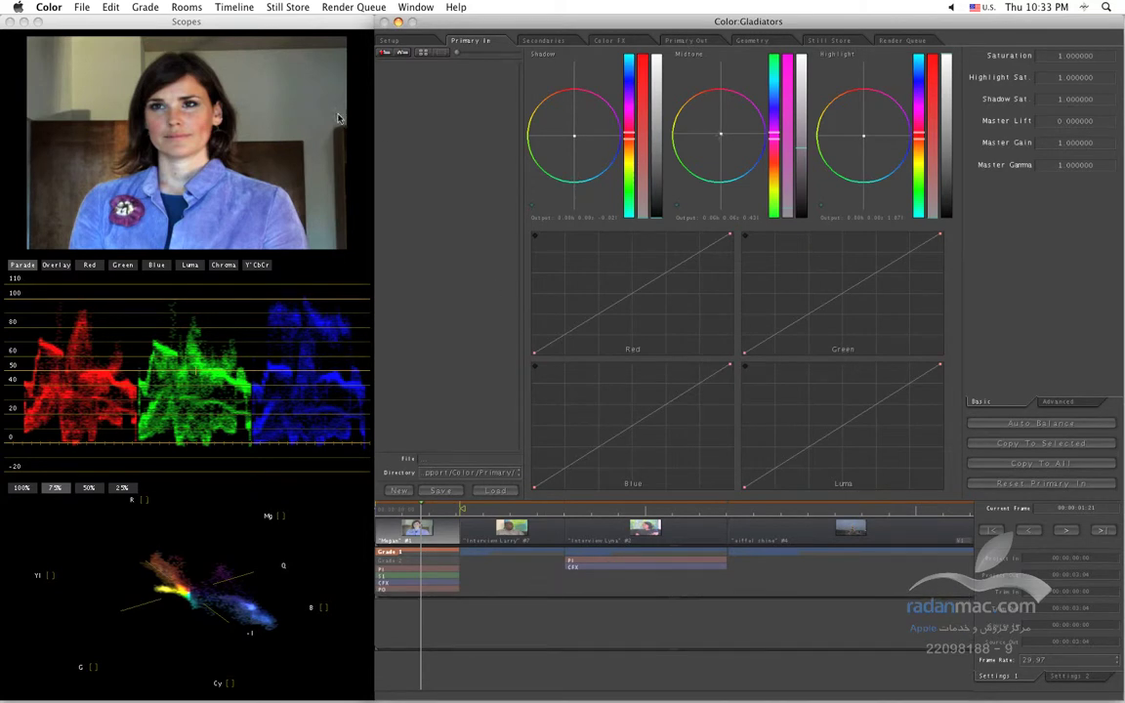
left_click(145, 8)
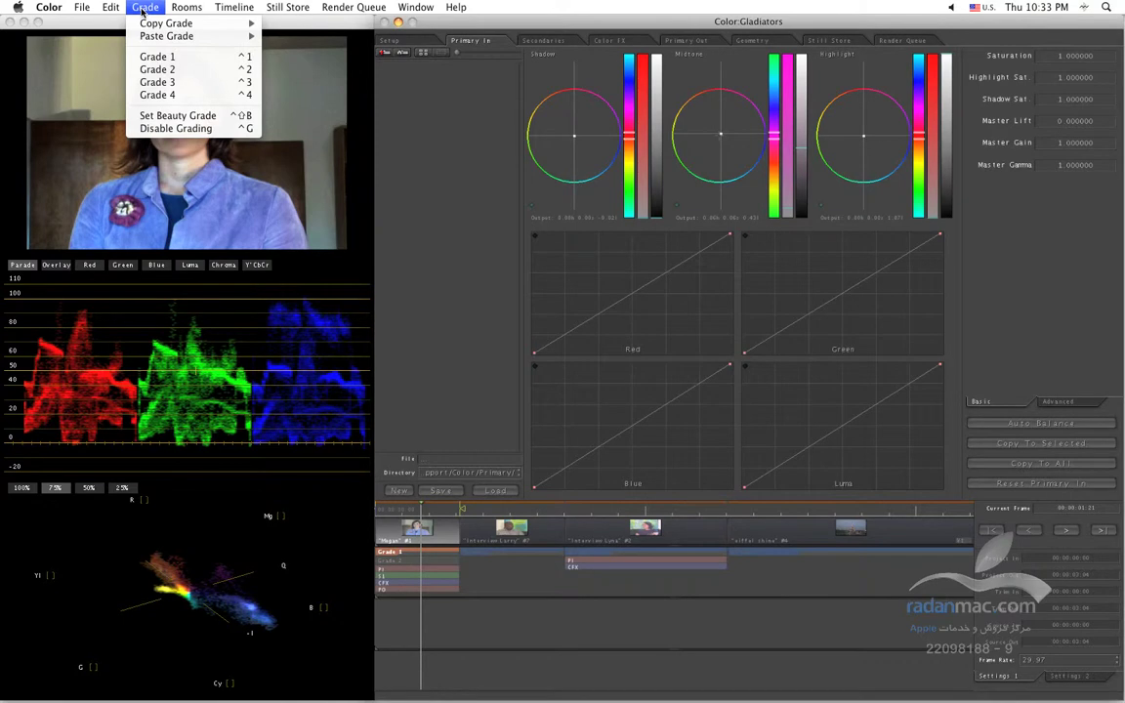
mouse_move(145, 24)
left_click(418, 555)
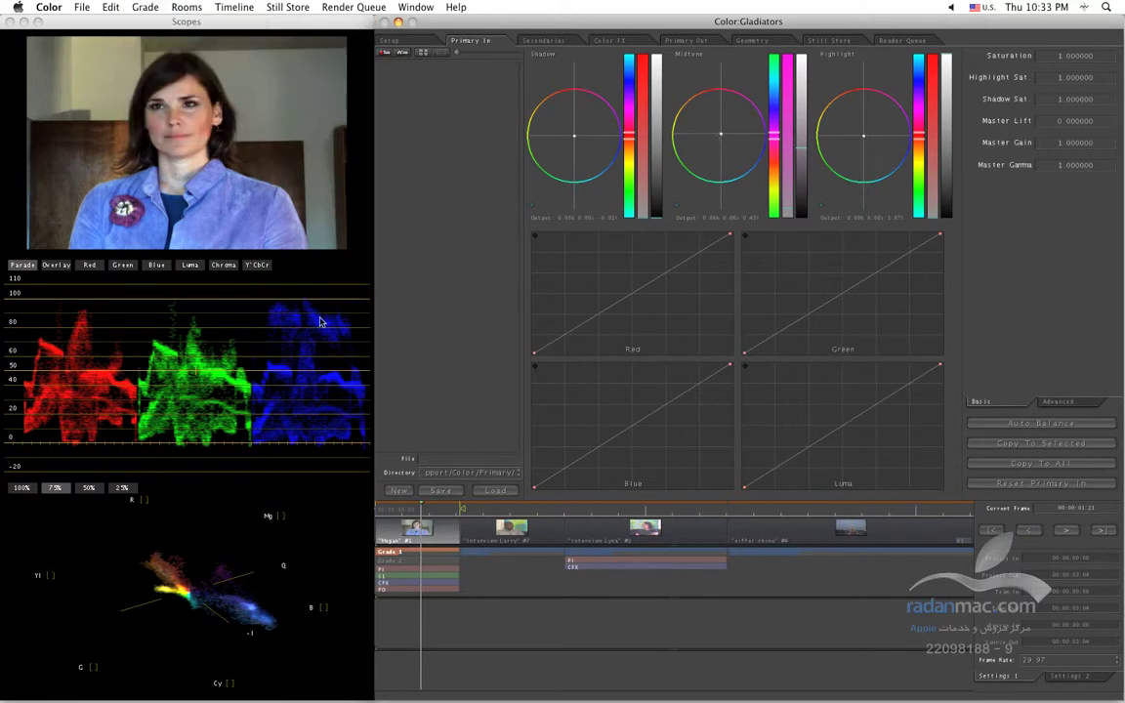
Step: Copy the first clip's active grade, Grade 1, into Mem-bank 1
left_click(147, 7)
mouse_move(141, 27)
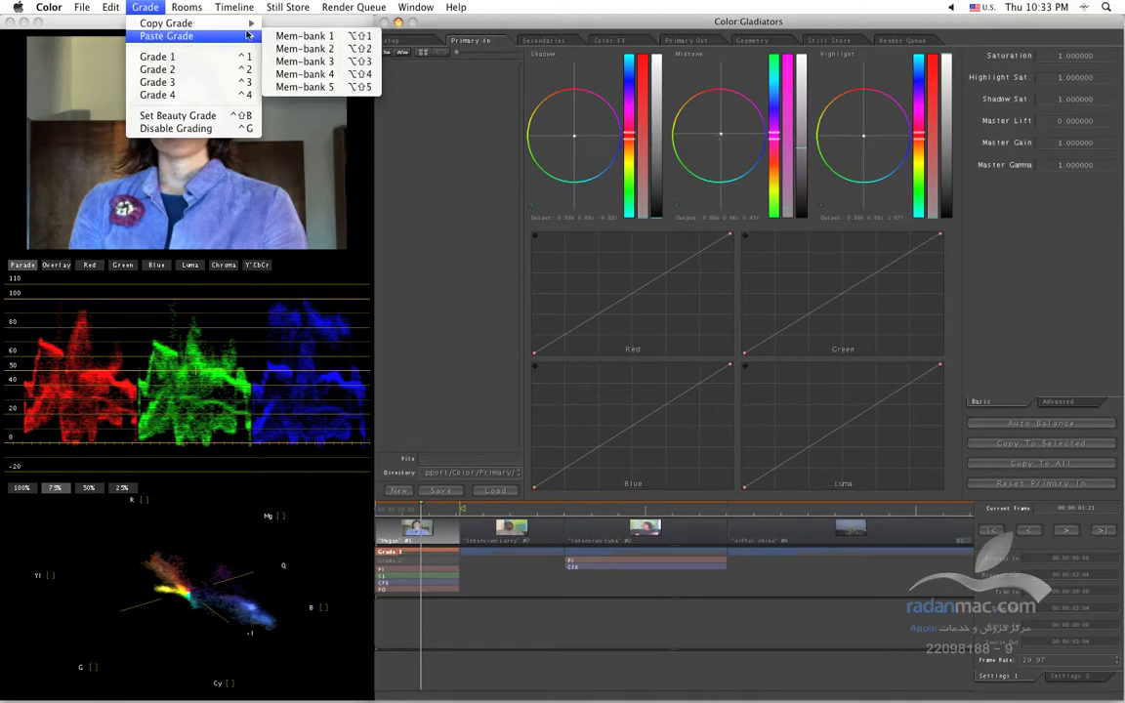
left_click(280, 27)
Step: Make the third clip current and copy its grade into Mem-bank 2
left_click(677, 532)
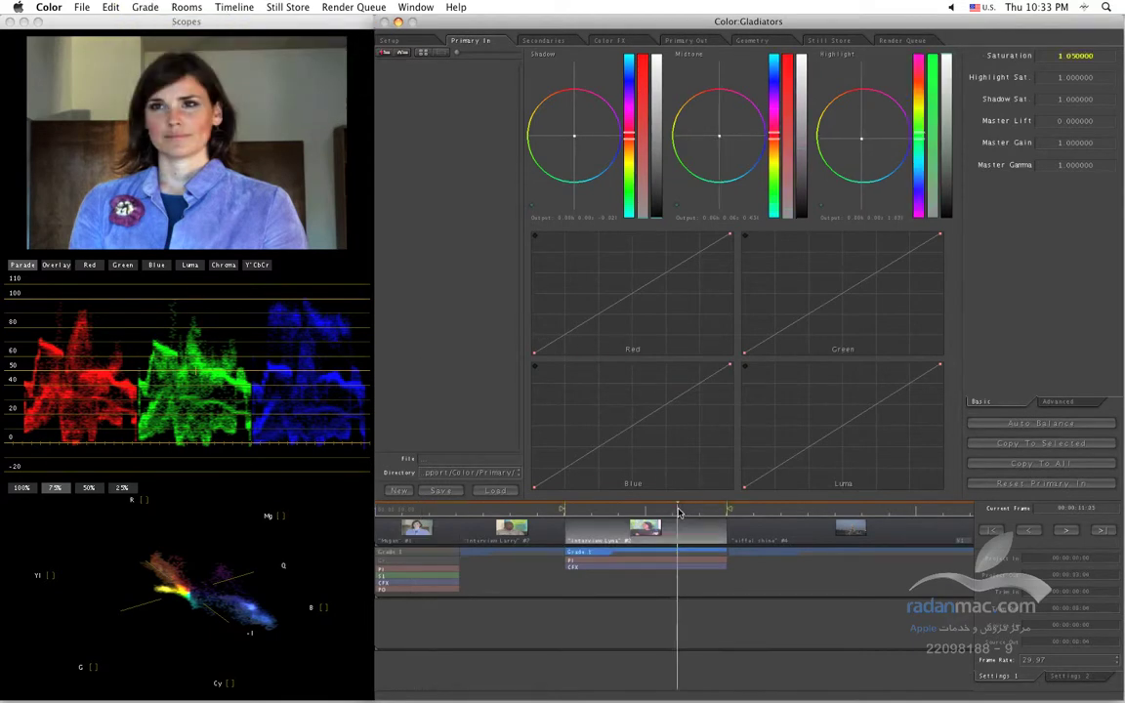
left_click(174, 7)
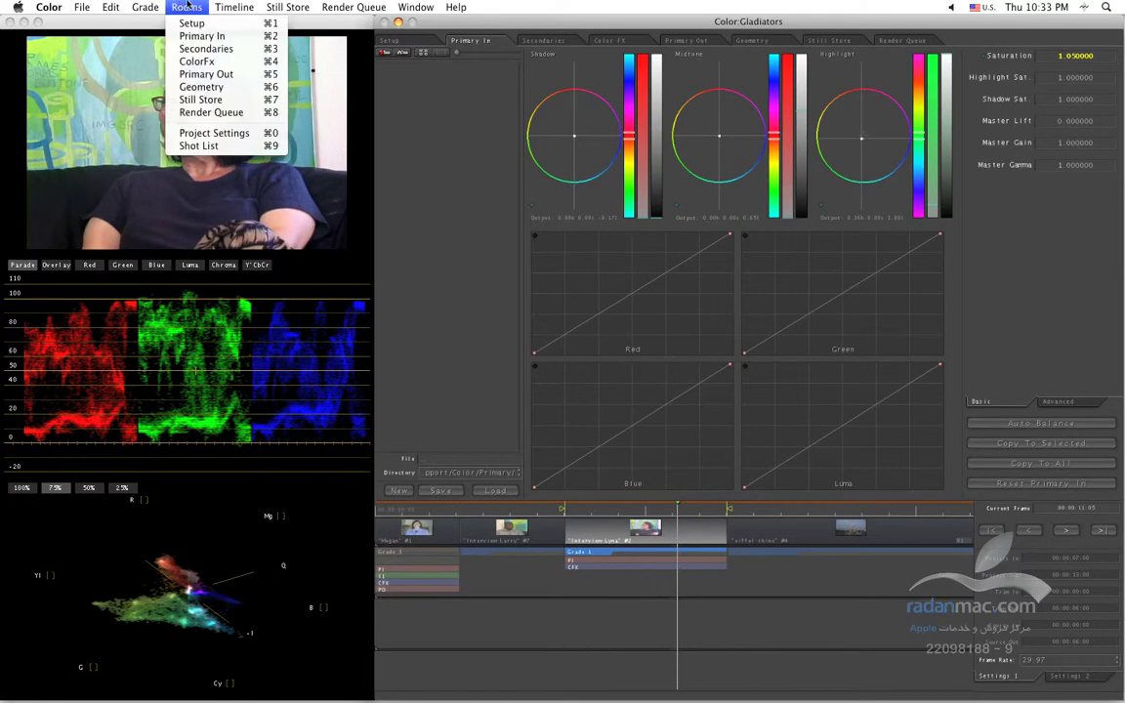
mouse_move(161, 7)
left_click(301, 42)
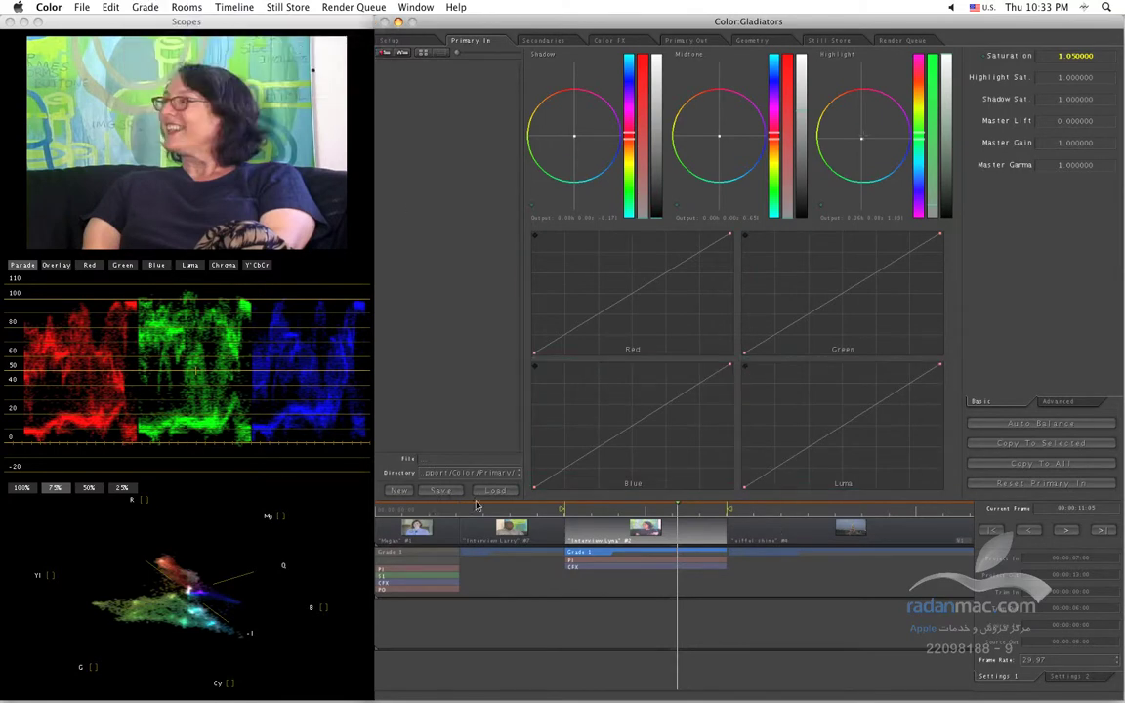
Step: Make the uncorrected second clip current and paste the grade stored in Mem-bank 1 onto it
left_click(495, 533)
left_click(147, 8)
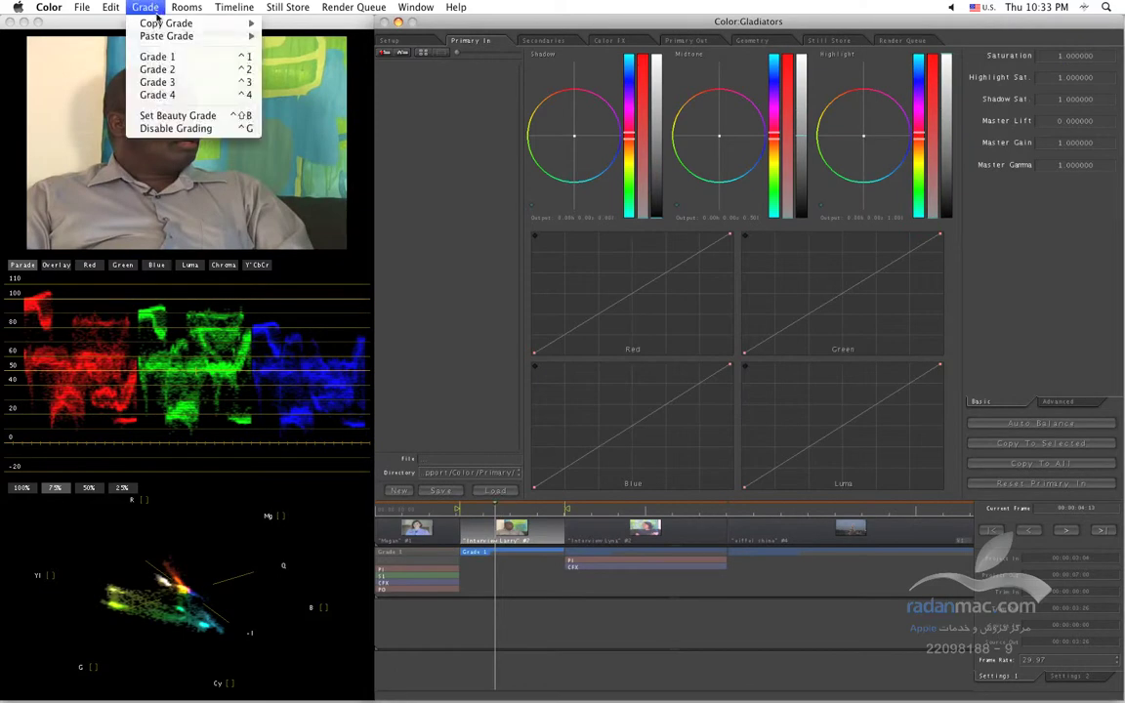
mouse_move(166, 36)
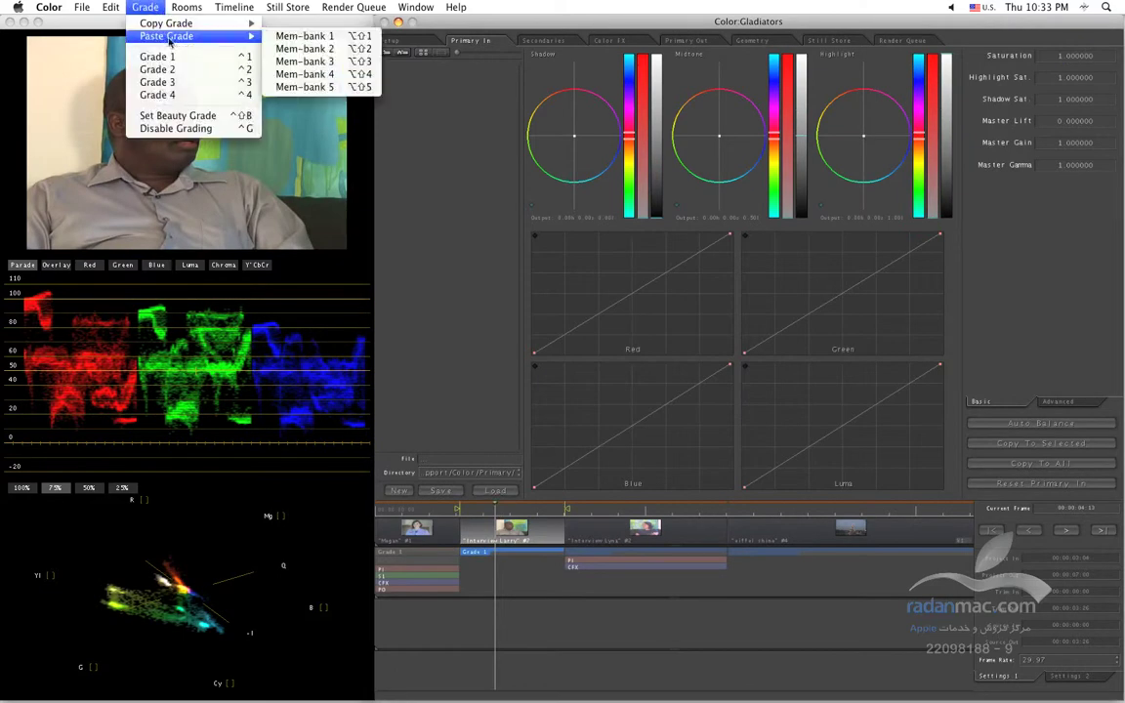
left_click(303, 36)
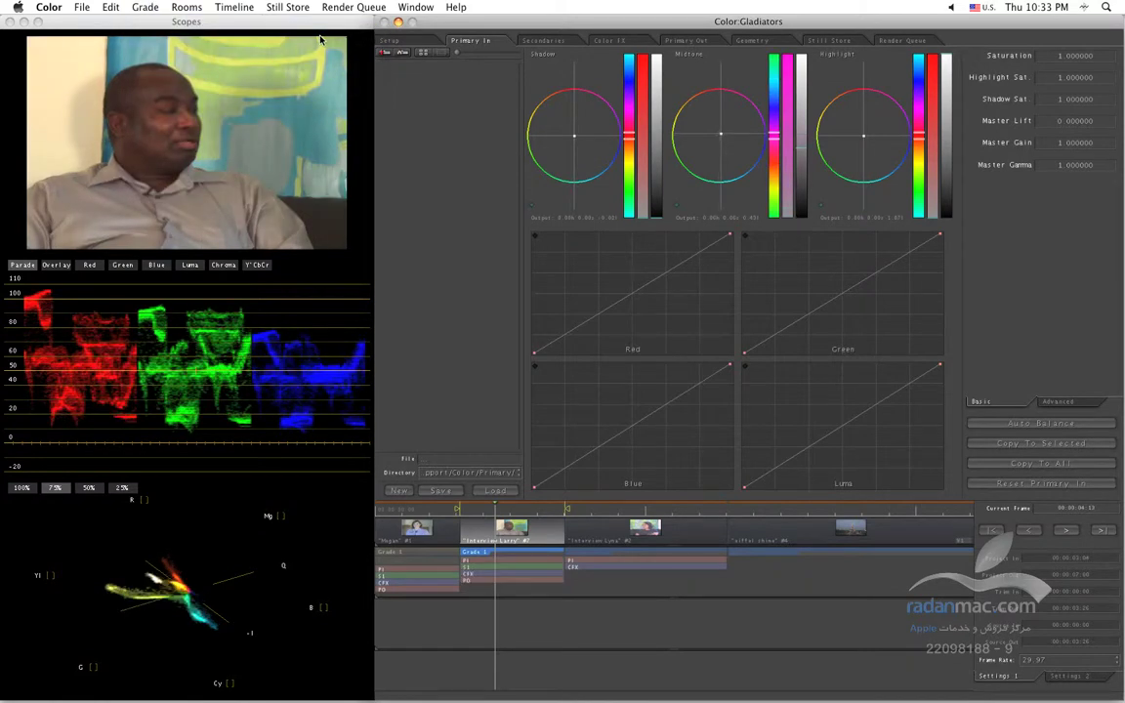
Step: Try the grade stored in Mem-bank 2 on the second clip, and undo the paste
left_click(187, 7)
mouse_move(146, 7)
mouse_move(191, 36)
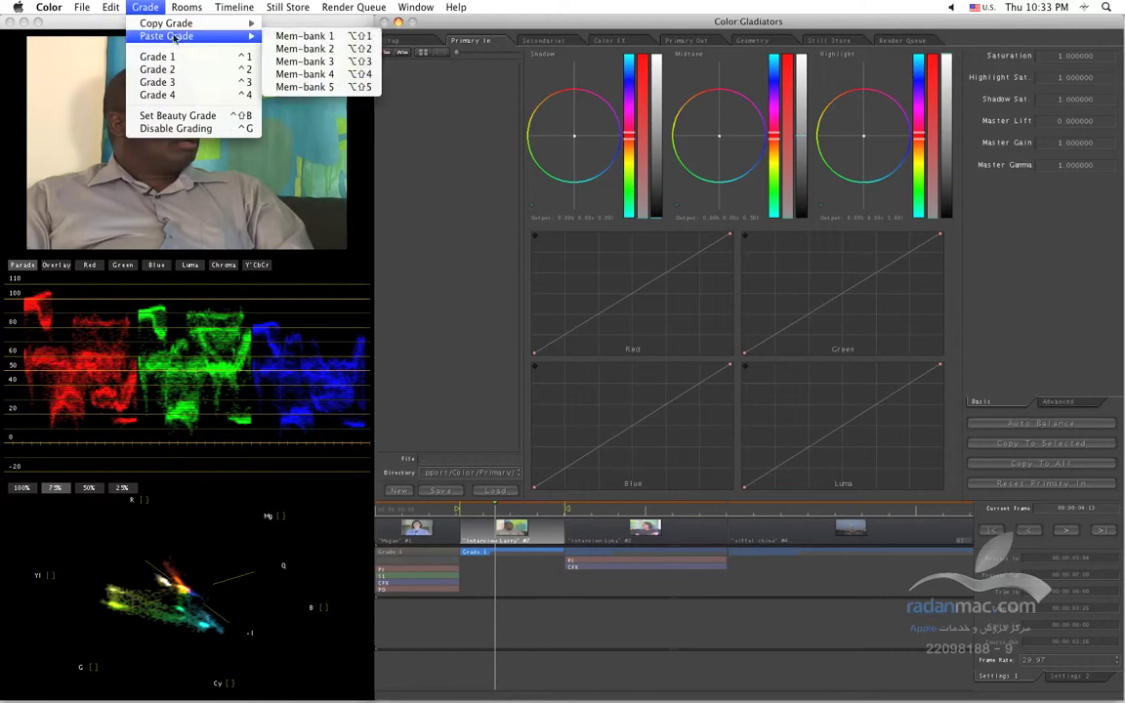
left_click(313, 48)
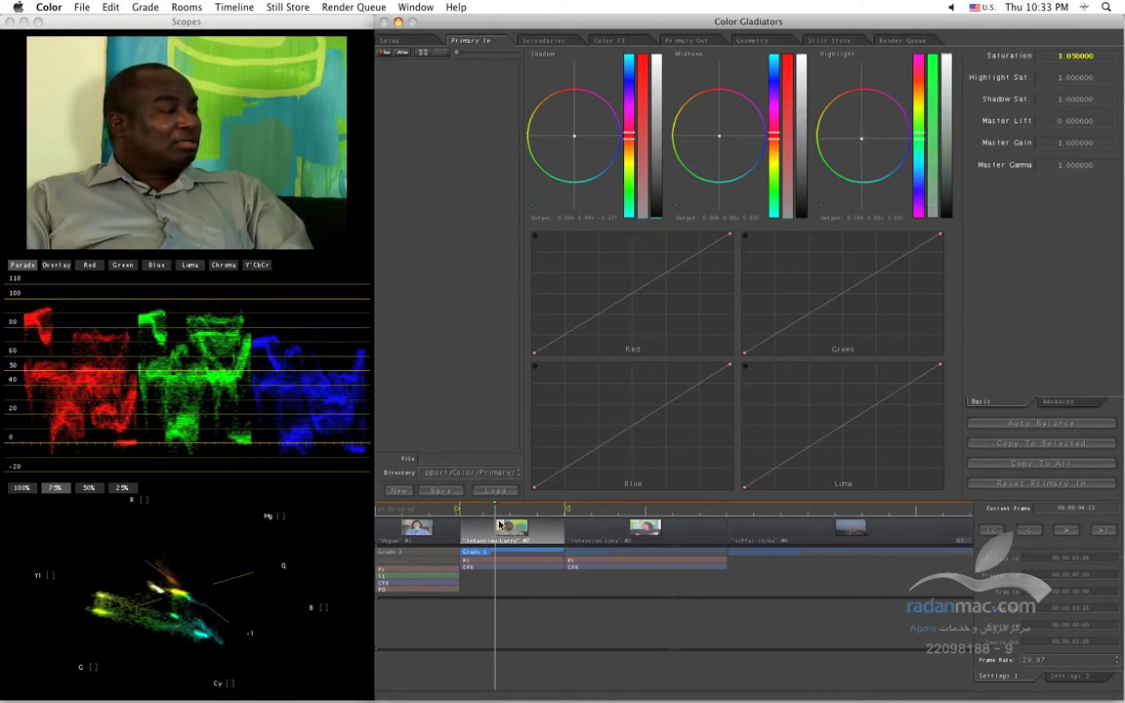
key("super+z")
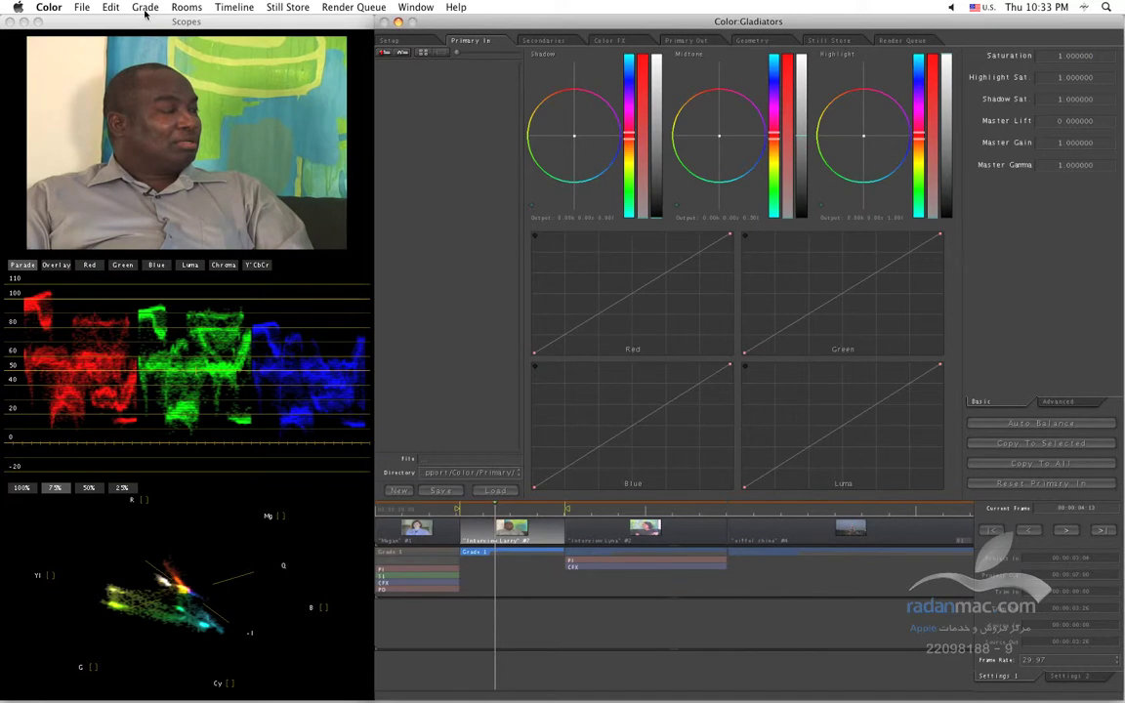
left_click(146, 8)
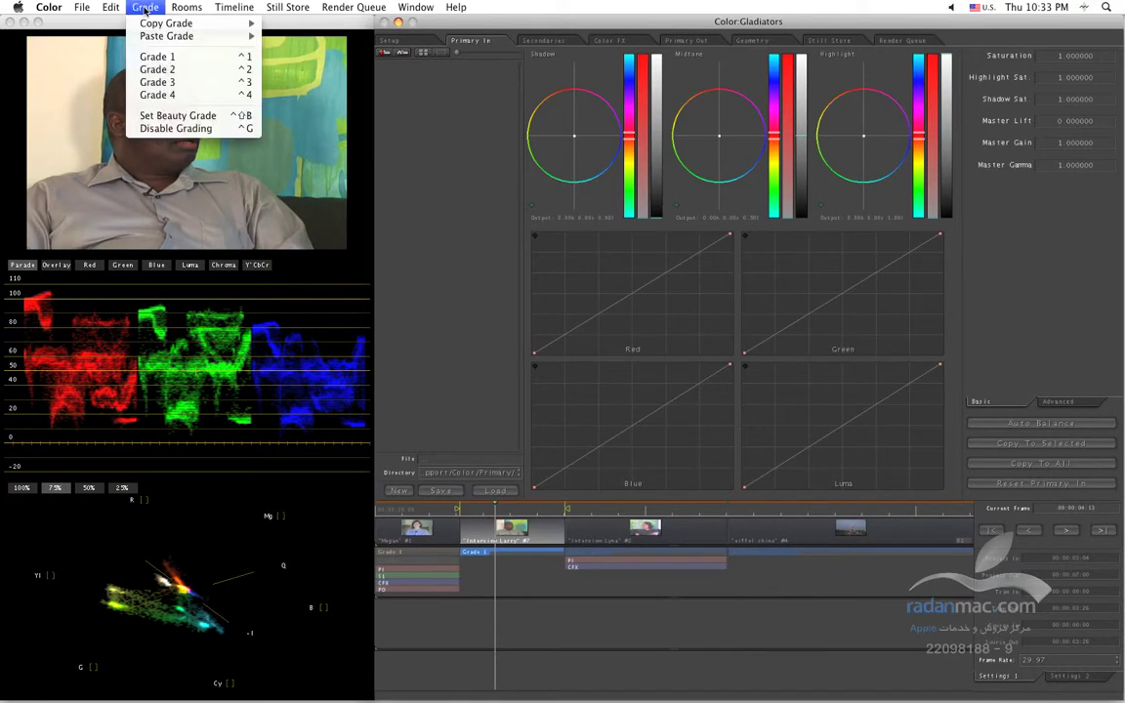
mouse_move(161, 40)
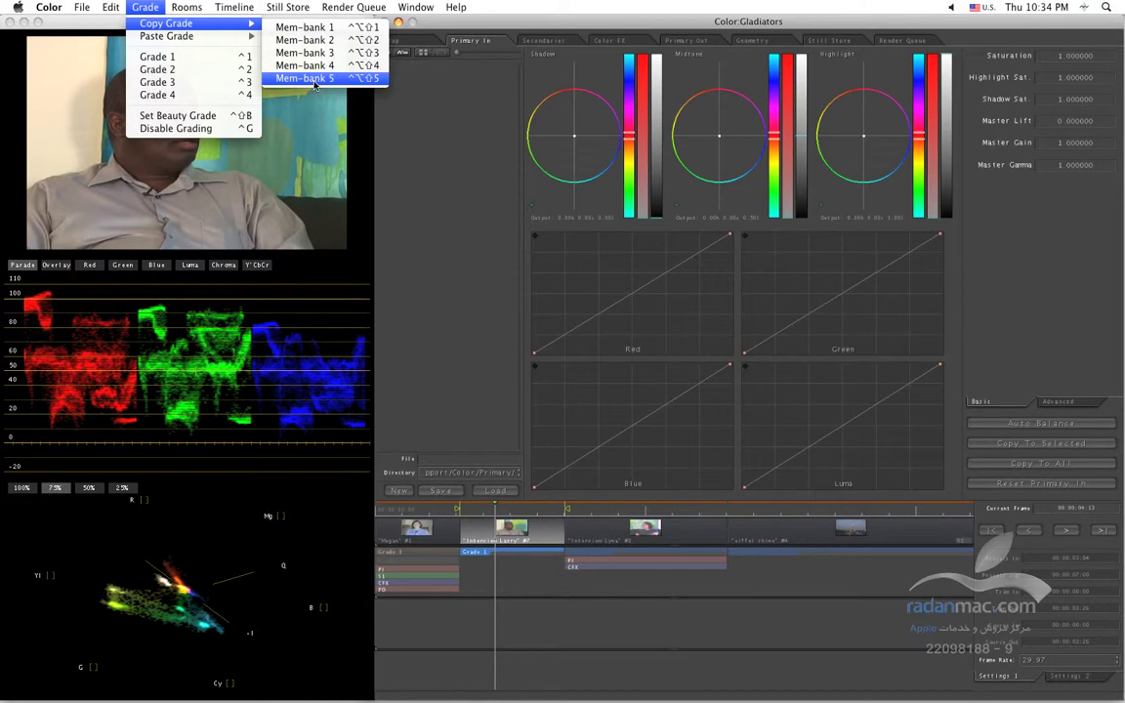
left_click(504, 597)
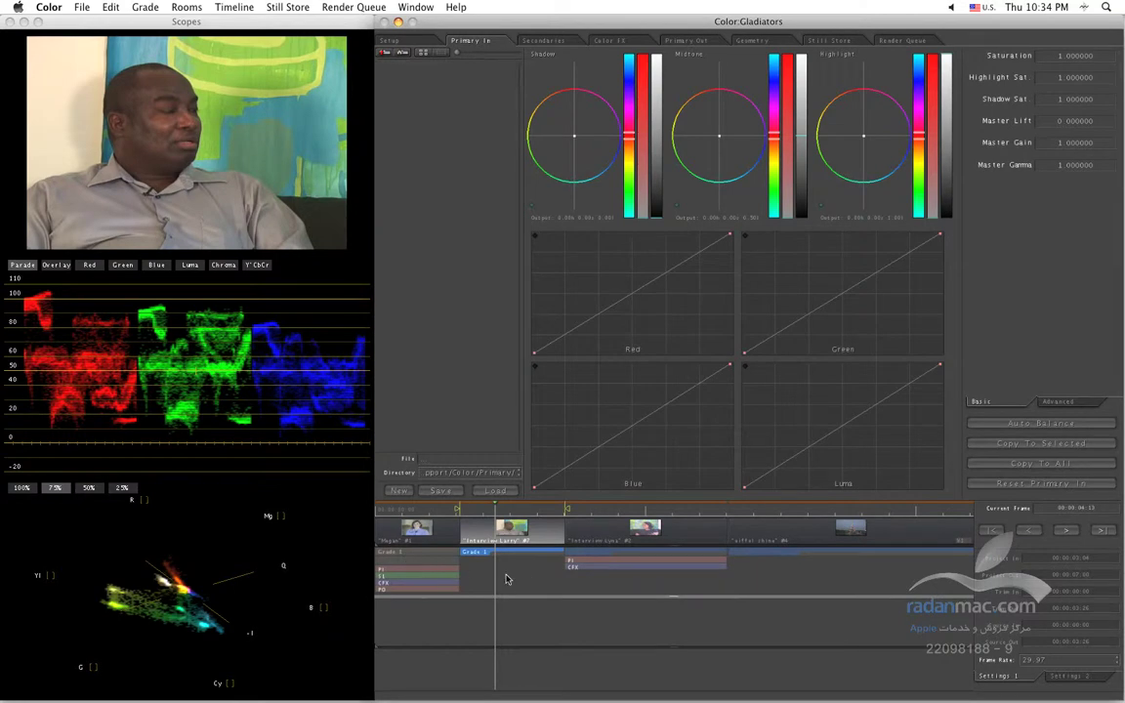
Step: Move the playhead to a later frame within the second clip
left_click(519, 511)
mouse_move(531, 513)
left_mouse_down()
mouse_move(557, 509)
mouse_move(500, 520)
mouse_move(530, 532)
left_mouse_up()
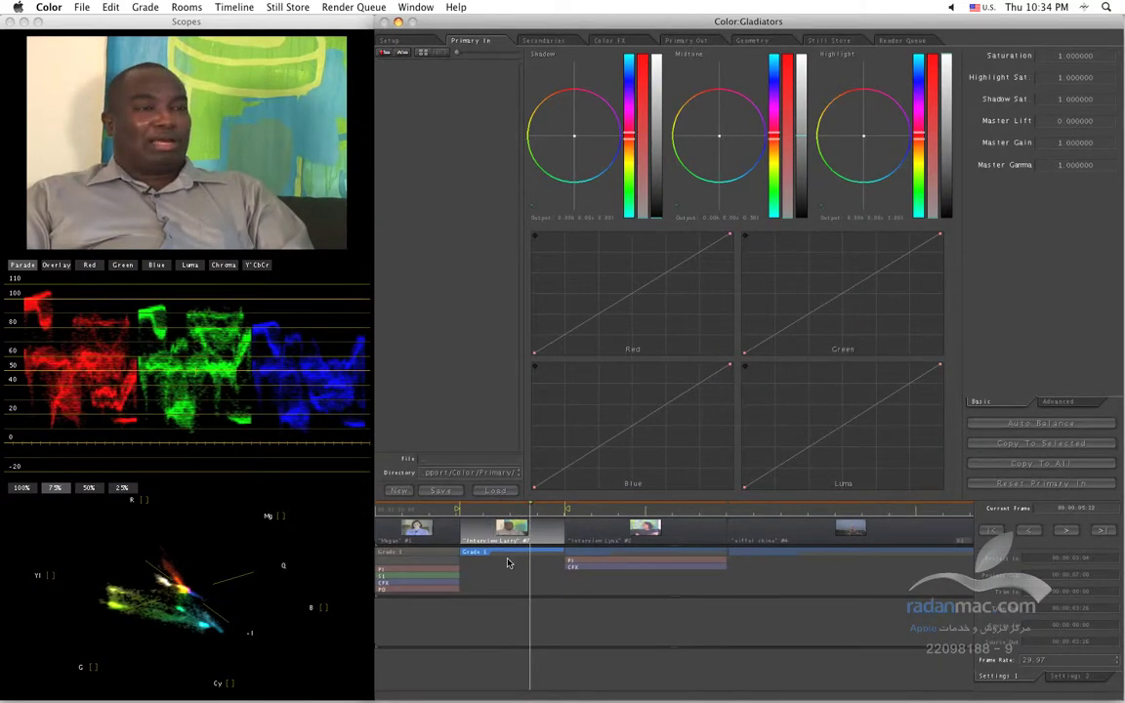